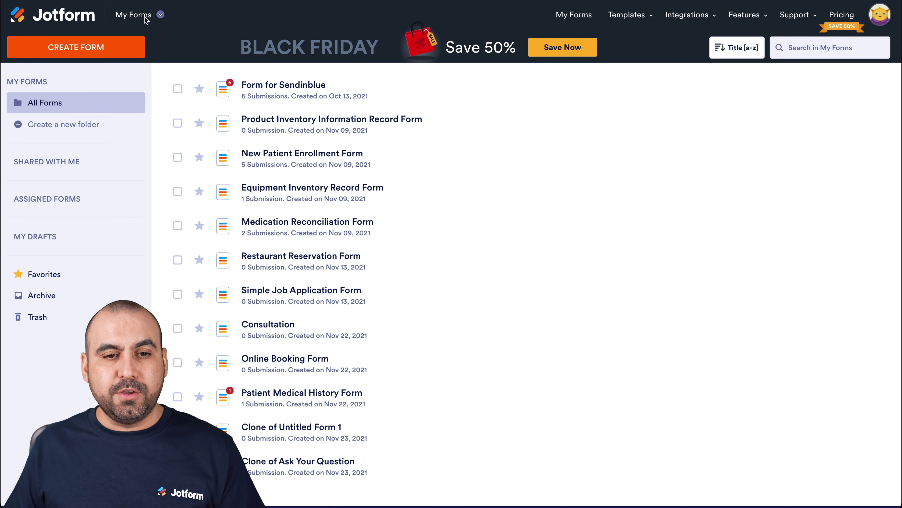
- Open the My Forms header dropdown to show the Jotform product list
click(160, 15)
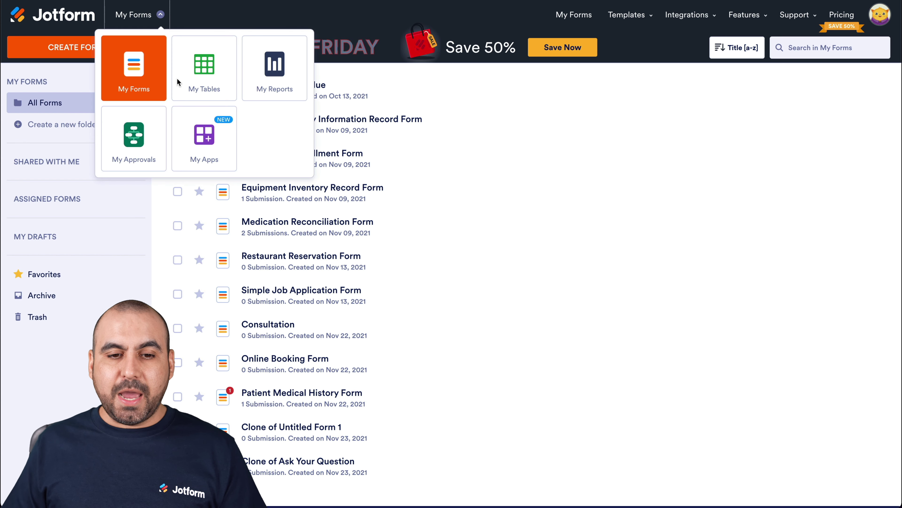
- Create a new app from scratch under My Apps and bring up its element list
click(203, 143)
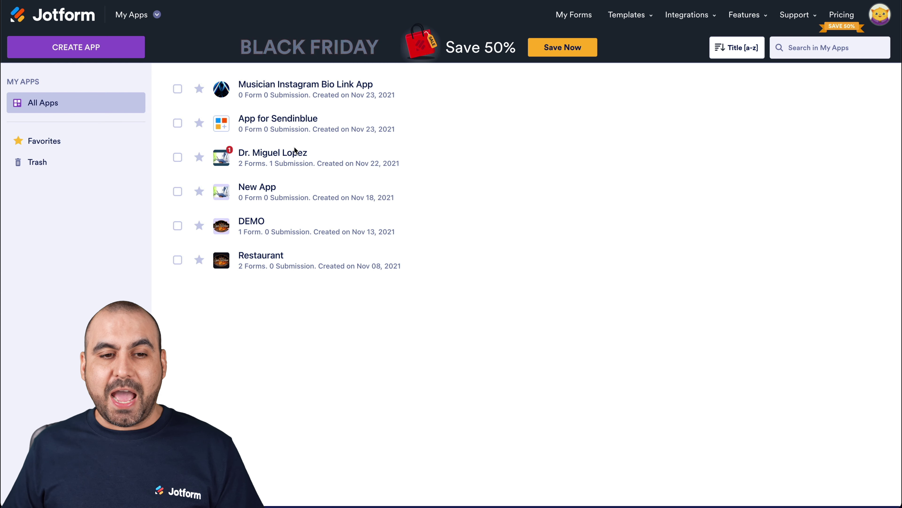
click(84, 52)
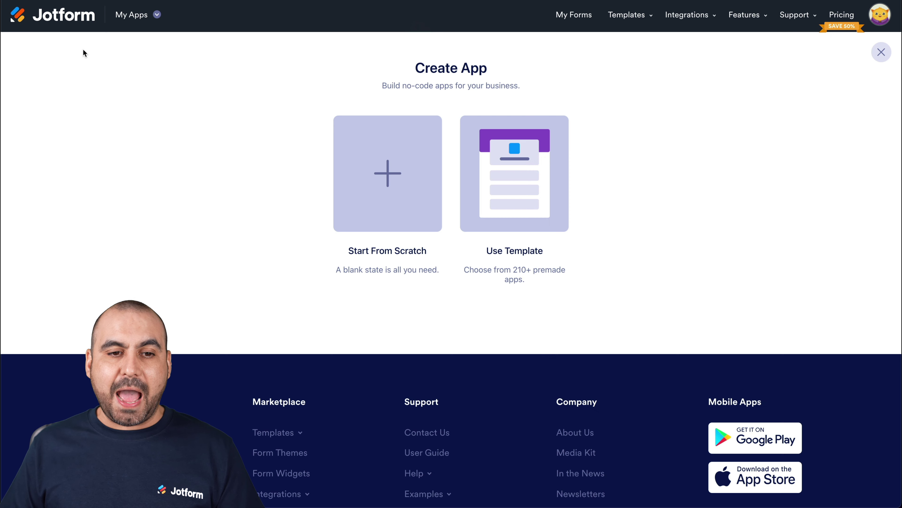
click(391, 179)
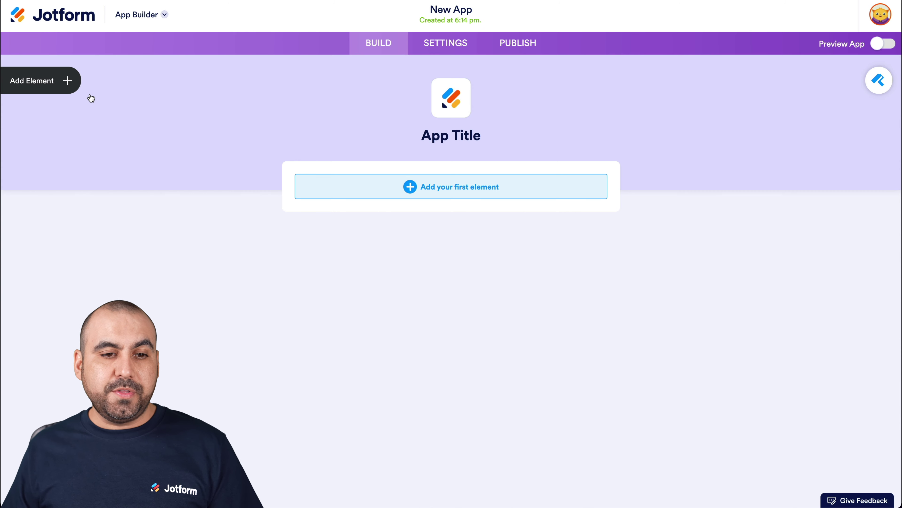
click(67, 80)
- Add a Data Grid widget from the Widgets tab onto the app page and show its properties
click(108, 94)
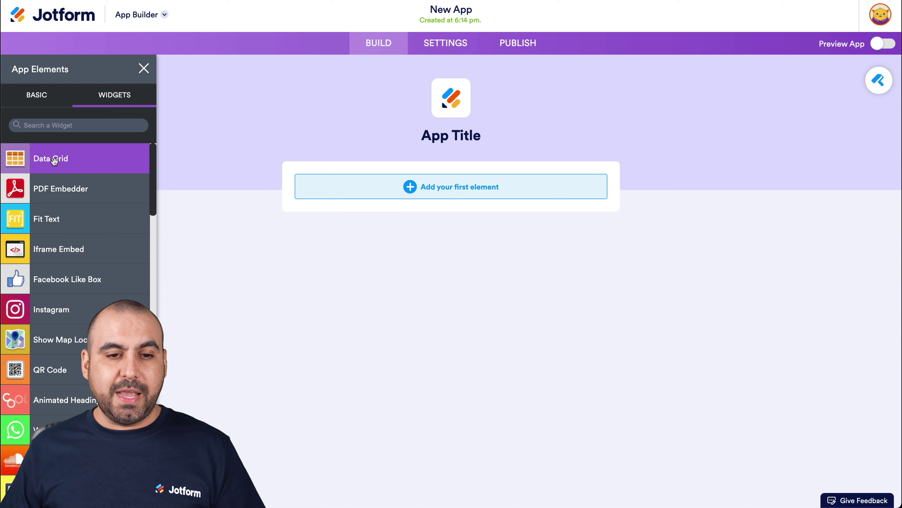
drag(32, 163, 408, 196)
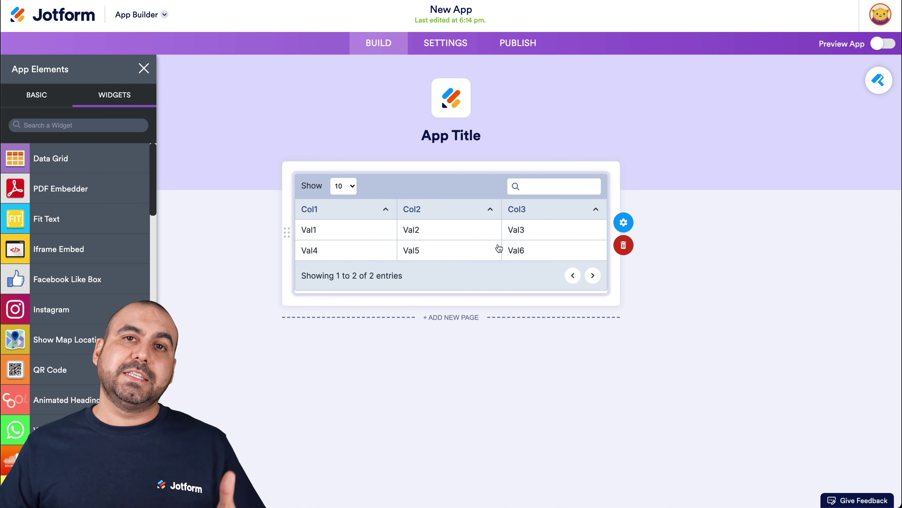
click(626, 223)
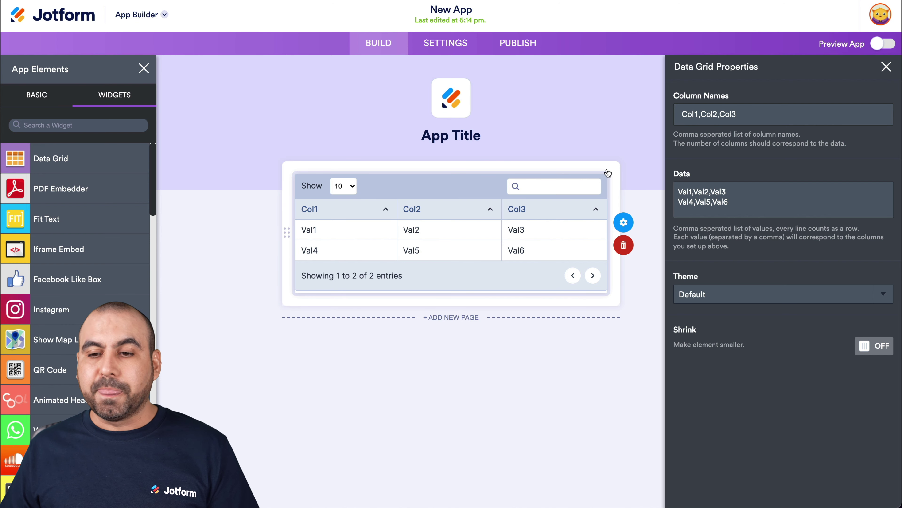
- Replace Col1, Col2, Col3 with Features, Bronze, Silver and add Gold, Platinum column names
drag(695, 114, 671, 118)
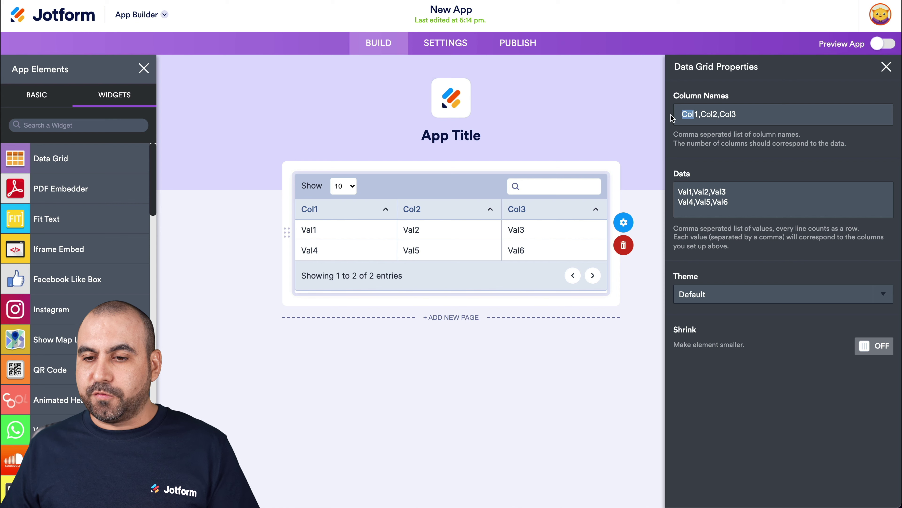
key(Right)
key(Right)
key(BackSpace)
key(BackSpace)
key(BackSpace)
key(BackSpace)
text(Fea)
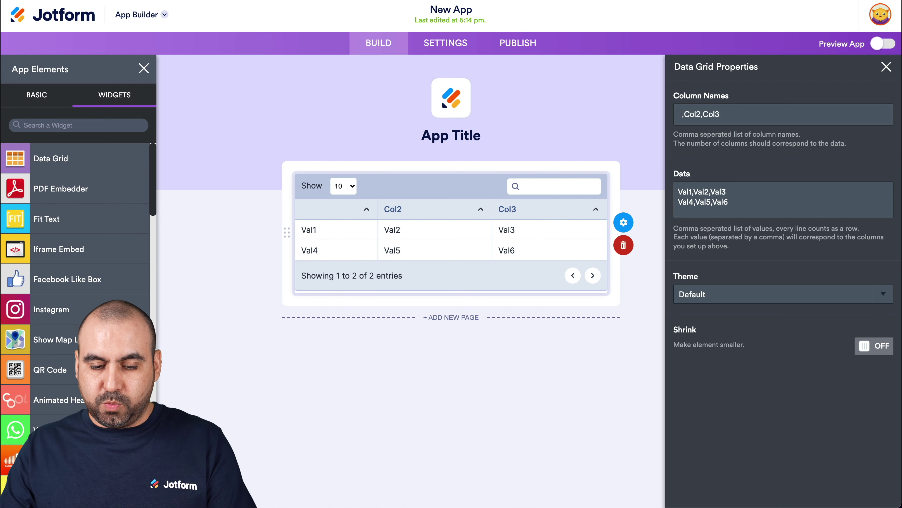
text(tures)
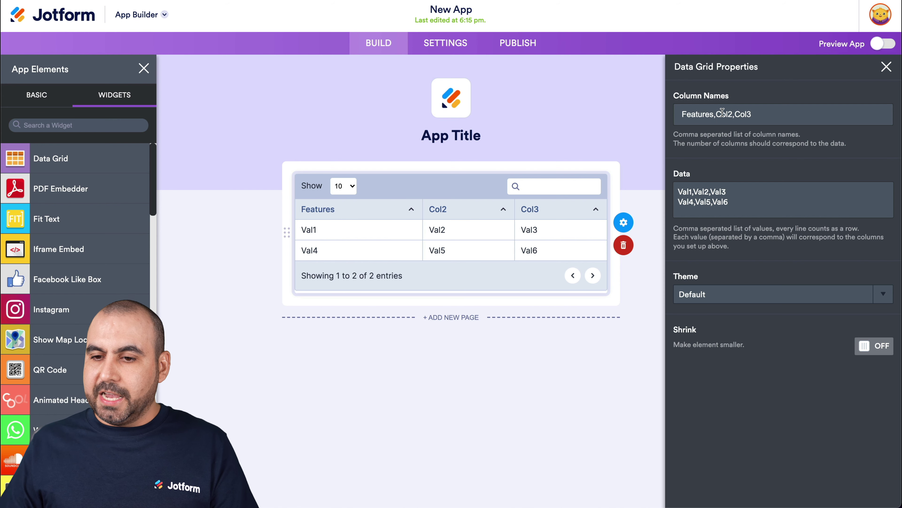
double_click(722, 113)
text(Bronze)
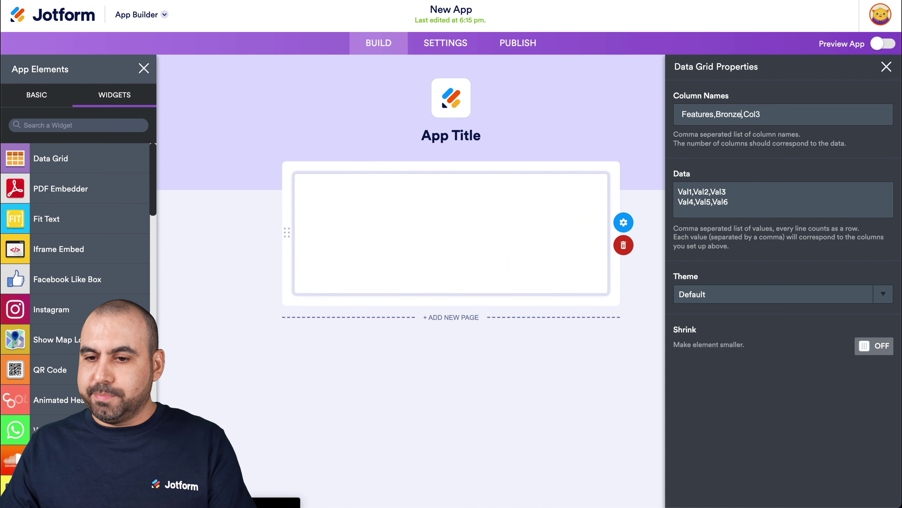
double_click(746, 115)
text(Silver)
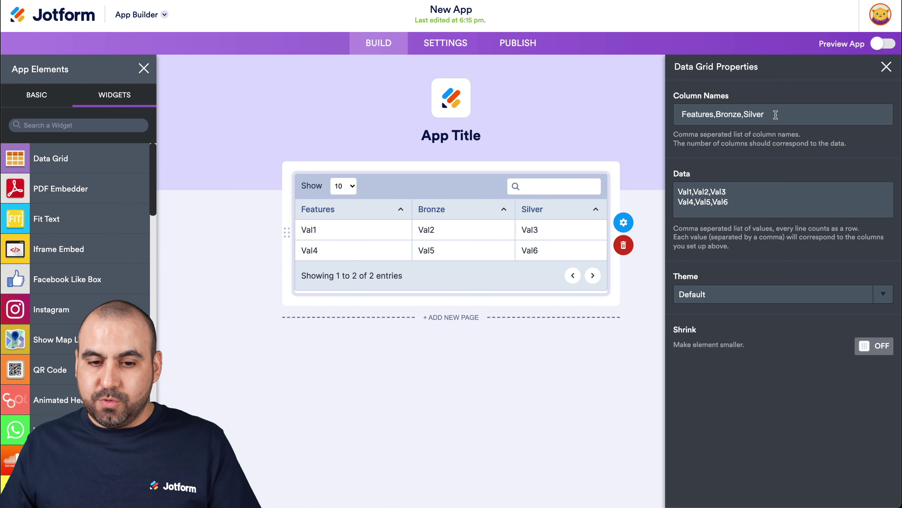
text(,)
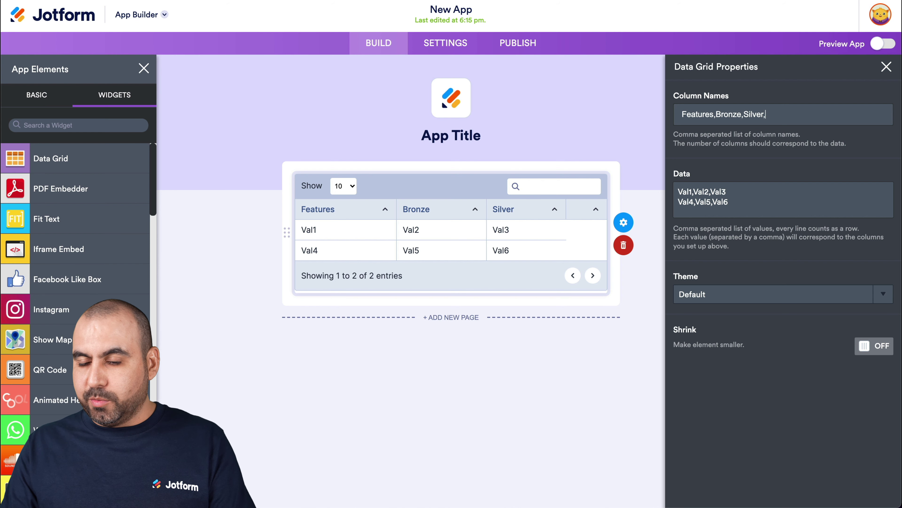
text(Gold)
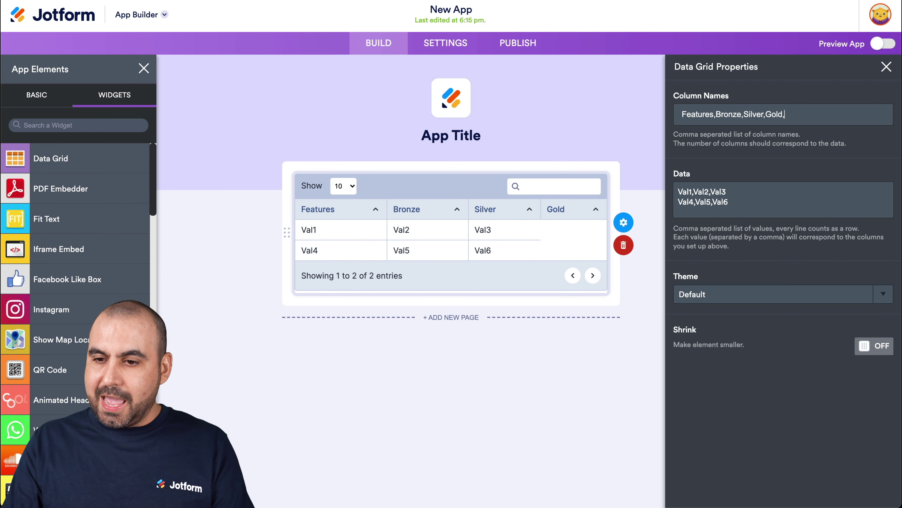
text(,Platin)
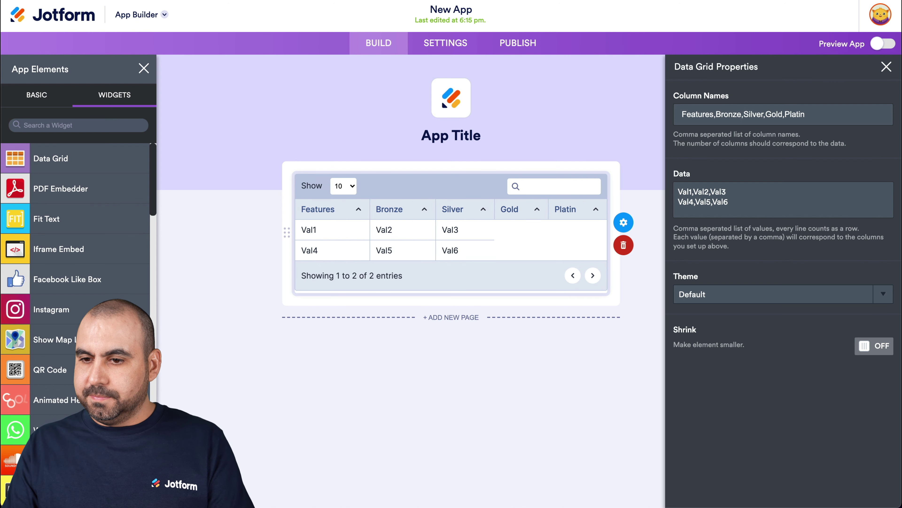
text(um)
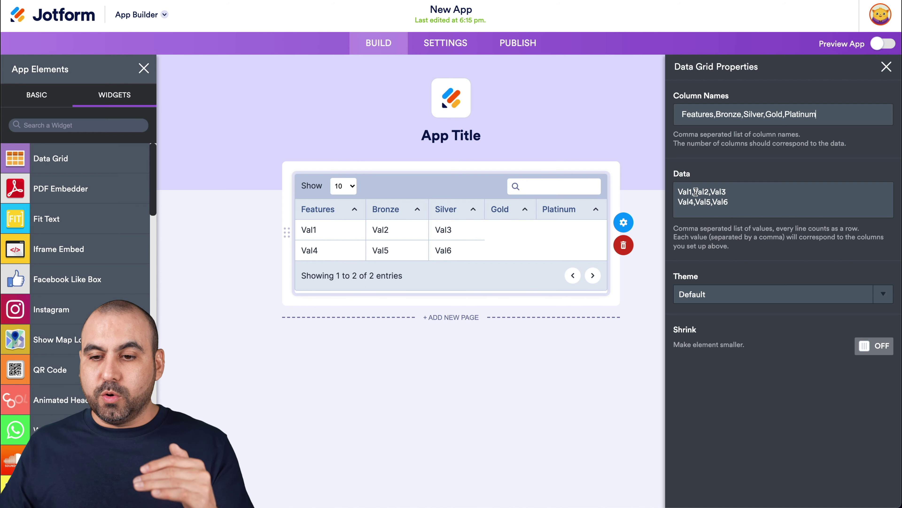
- Enter row labels Forms, Custom branding and a new Payment Gateway row in the Data box
click(745, 202)
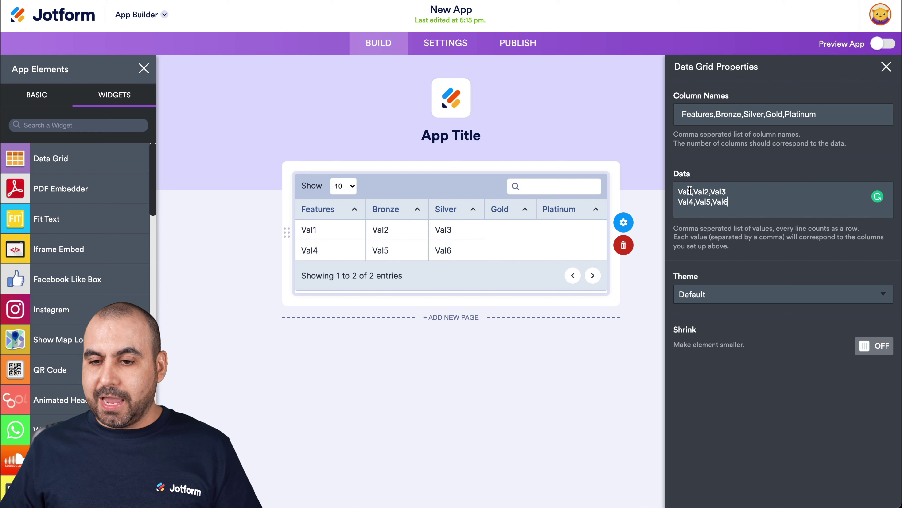
drag(692, 192, 680, 192)
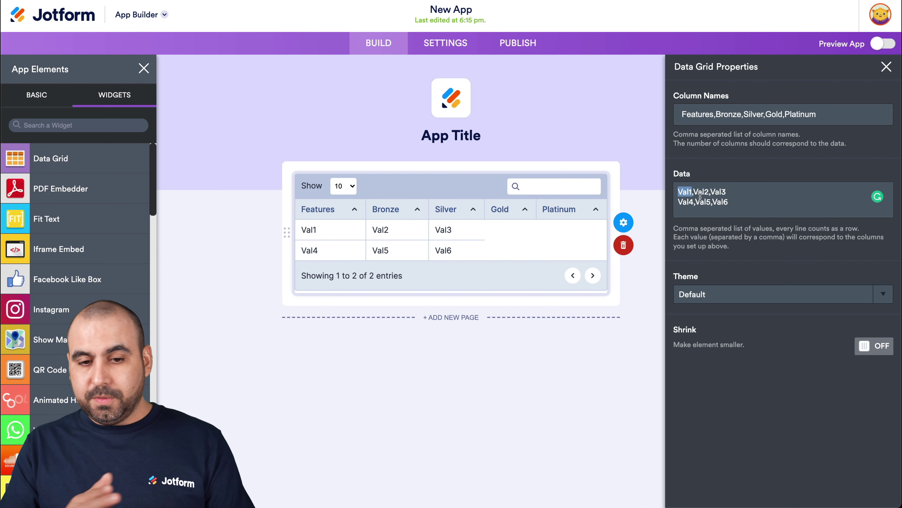
key(XF86AudioMute)
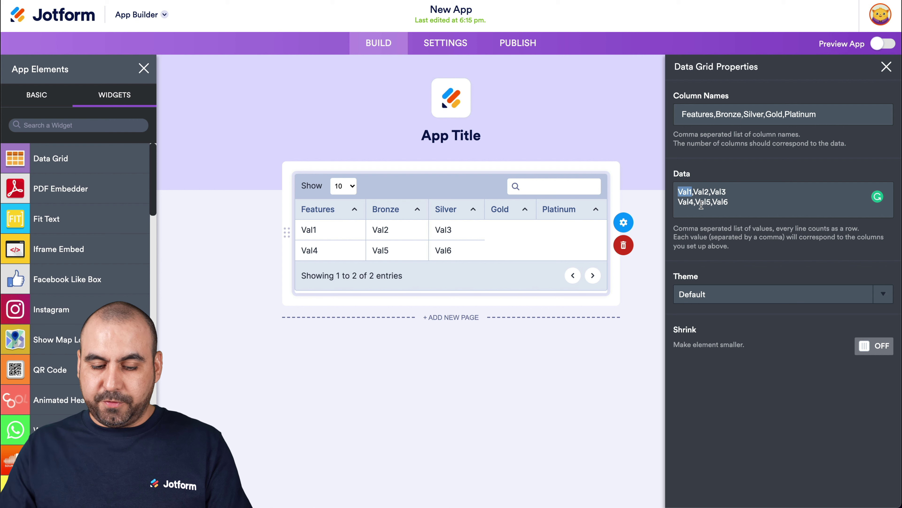
text(Forms)
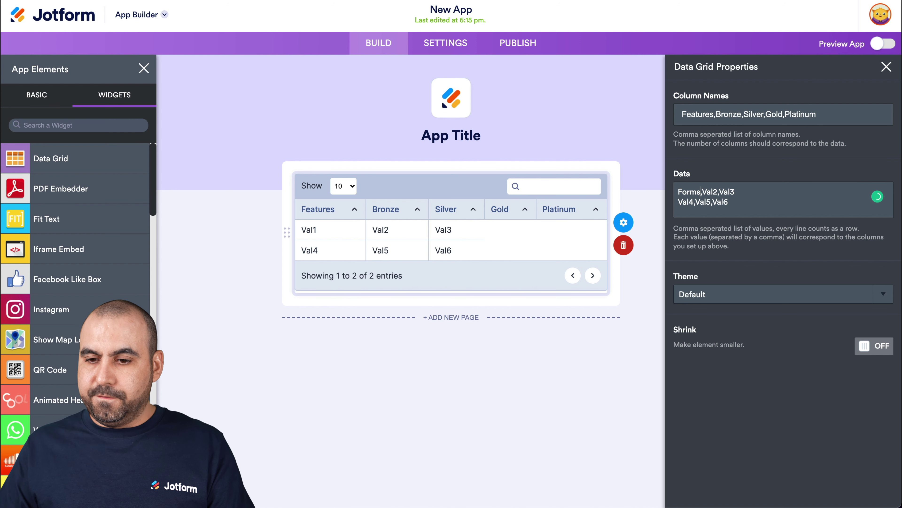
drag(693, 202, 675, 202)
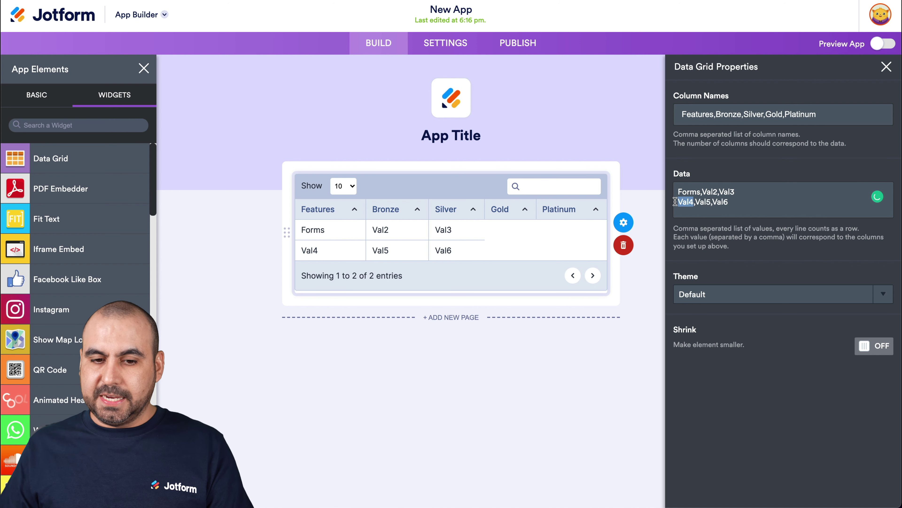
text(Custom brand)
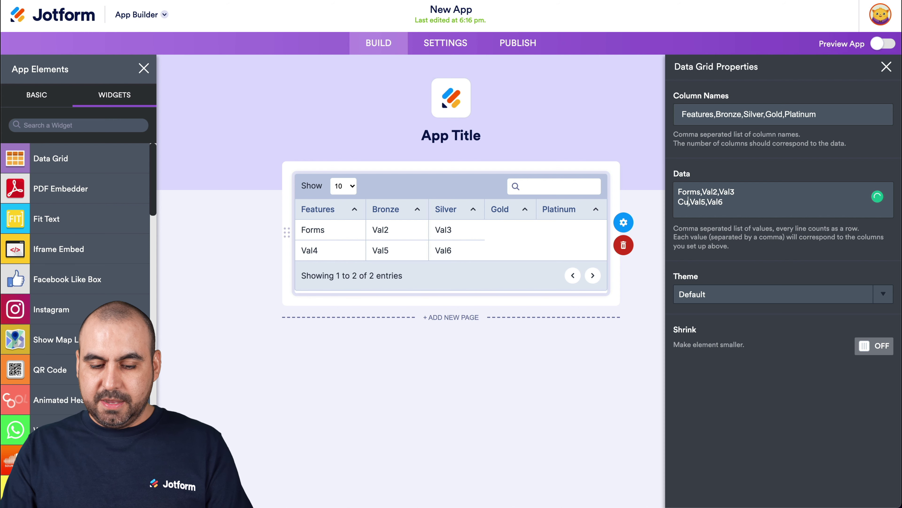
text(ing)
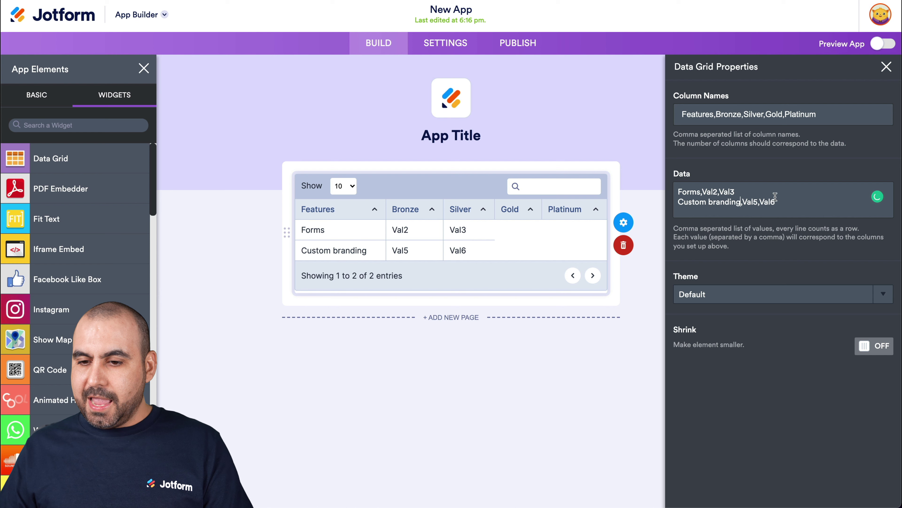
key(Return)
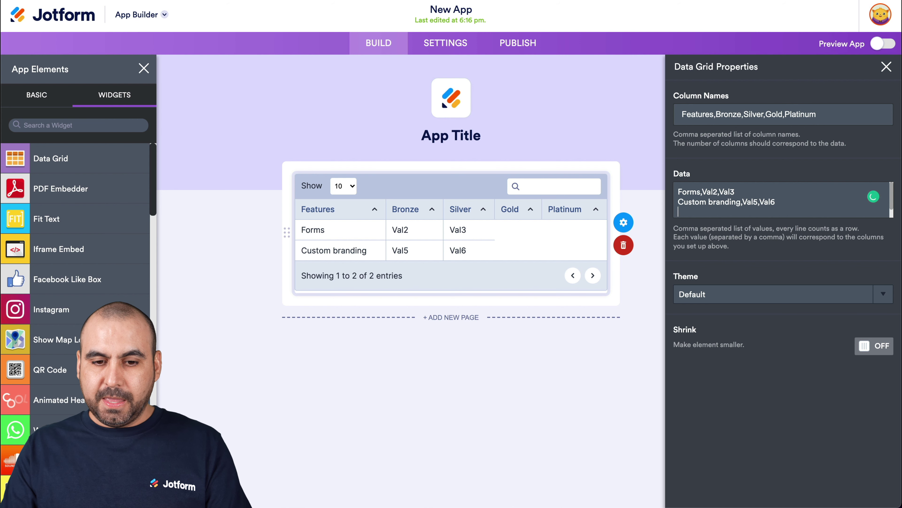
text(Payment Gateway)
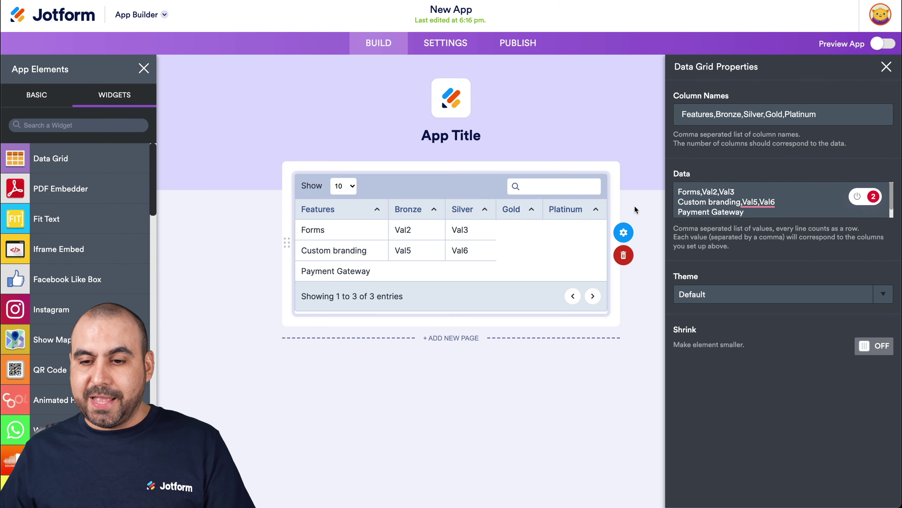
click(719, 192)
- Fill the Forms row with 10, 15, 50 and Unlimited
key(BackSpace)
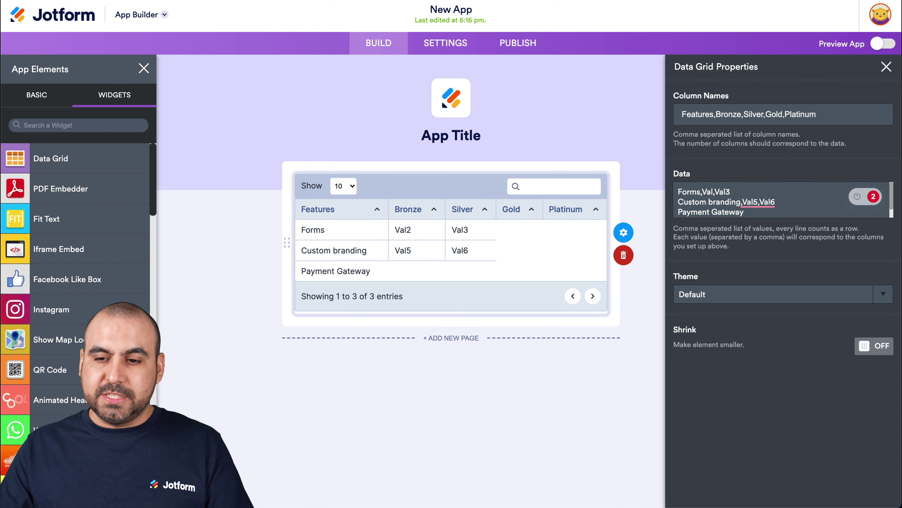
key(BackSpace)
key(BackSpace)
key(BackSpace)
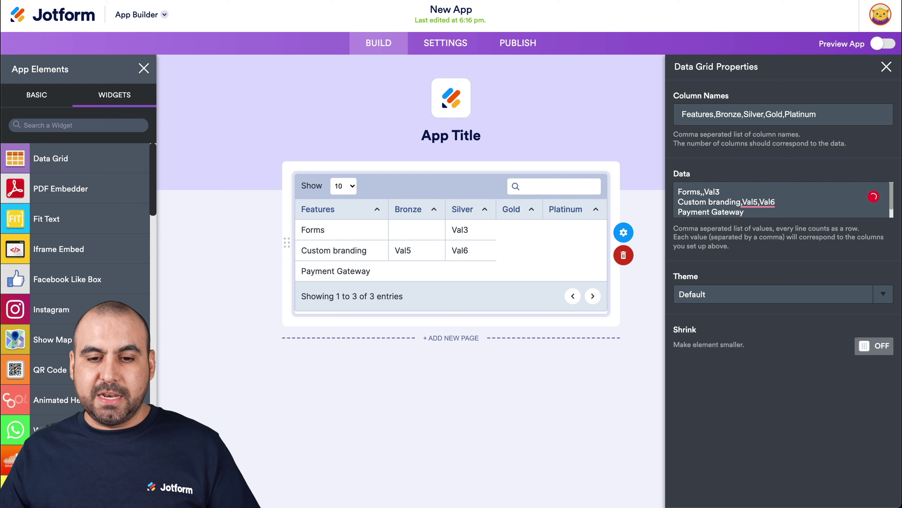
text(10)
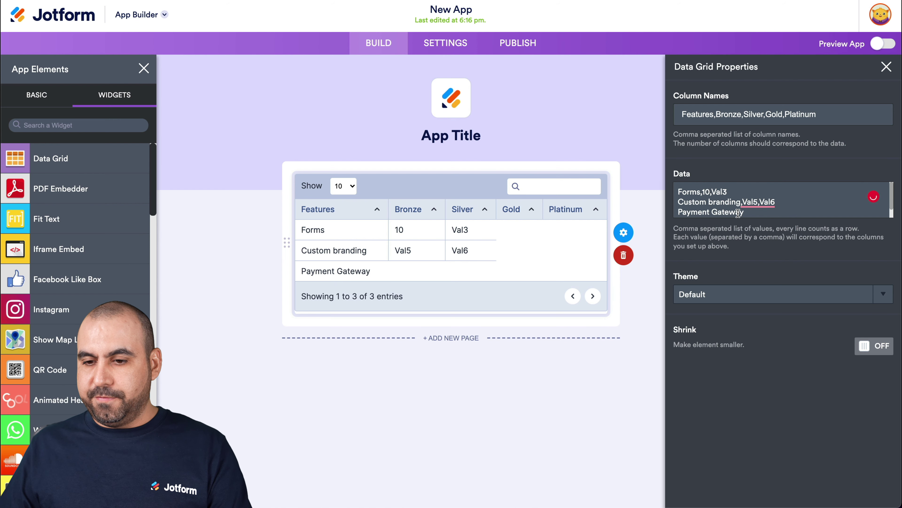
double_click(719, 192)
text(15,)
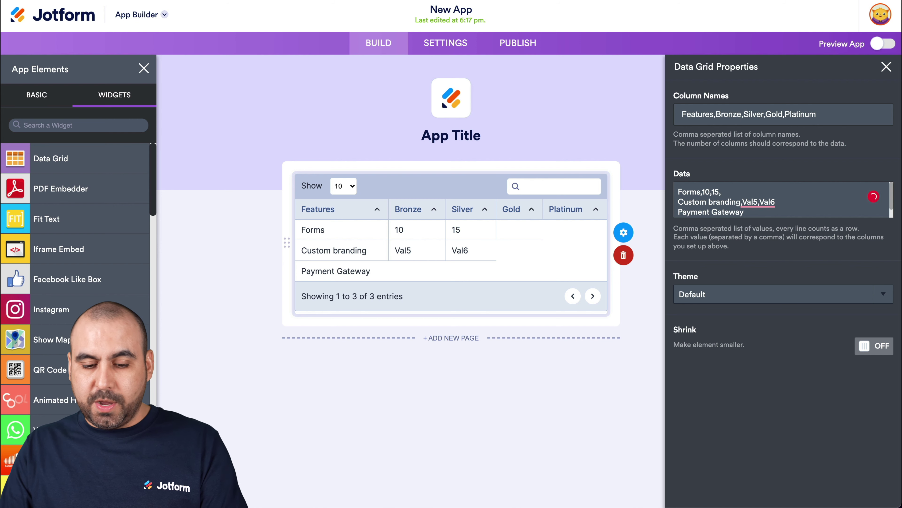
text(50,)
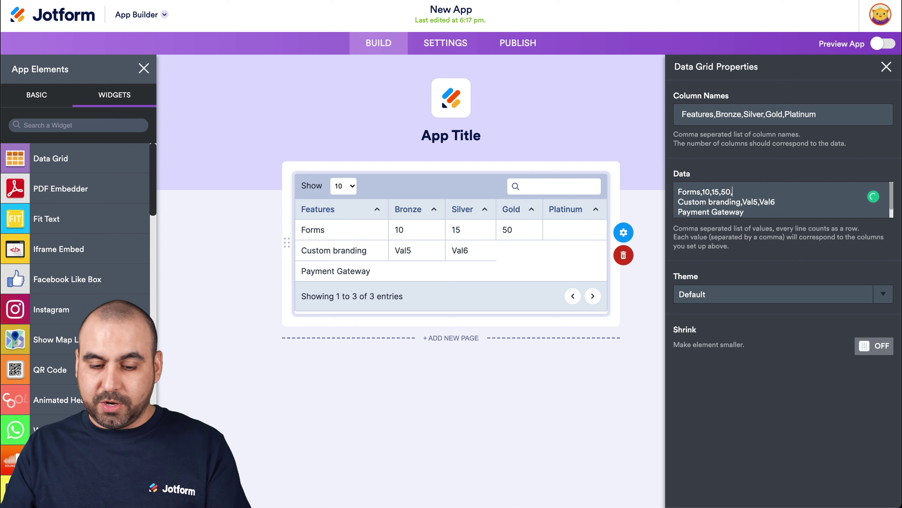
text(Unlimited)
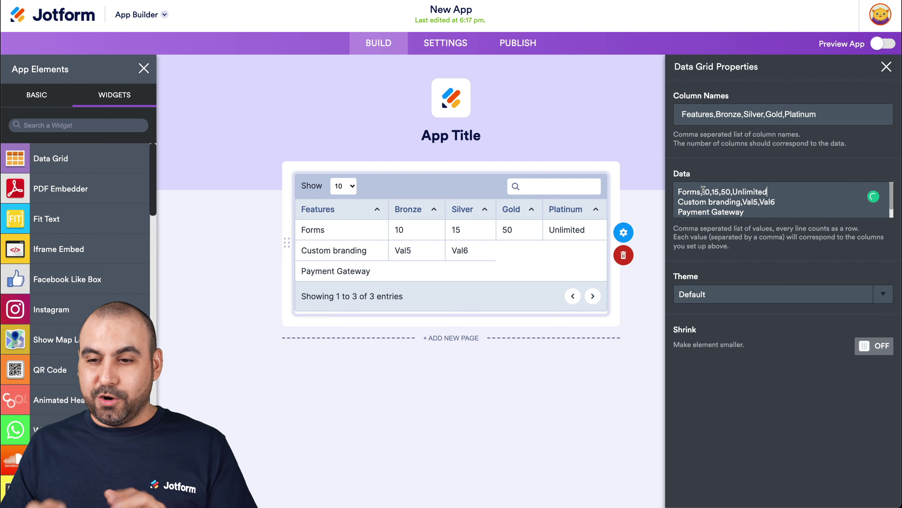
- Set the Custom branding row values to No, No, yes, yes
double_click(747, 201)
text(Yes)
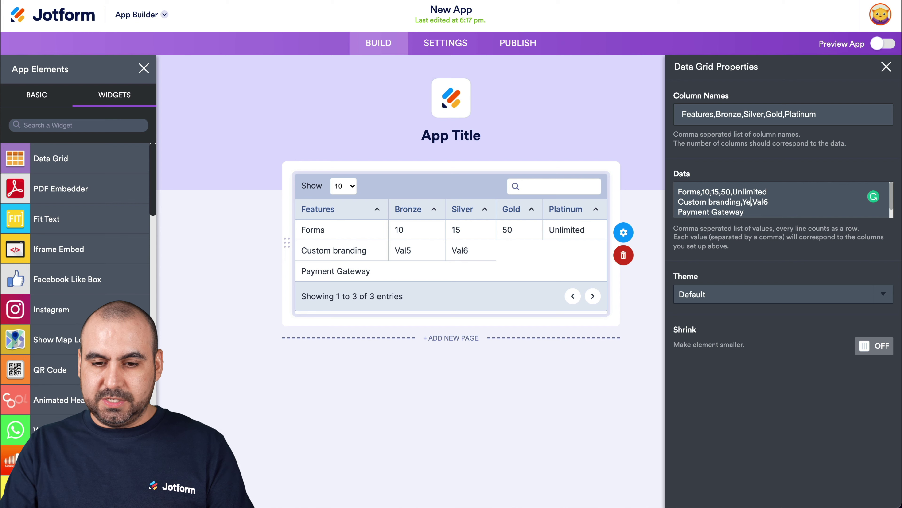
double_click(765, 202)
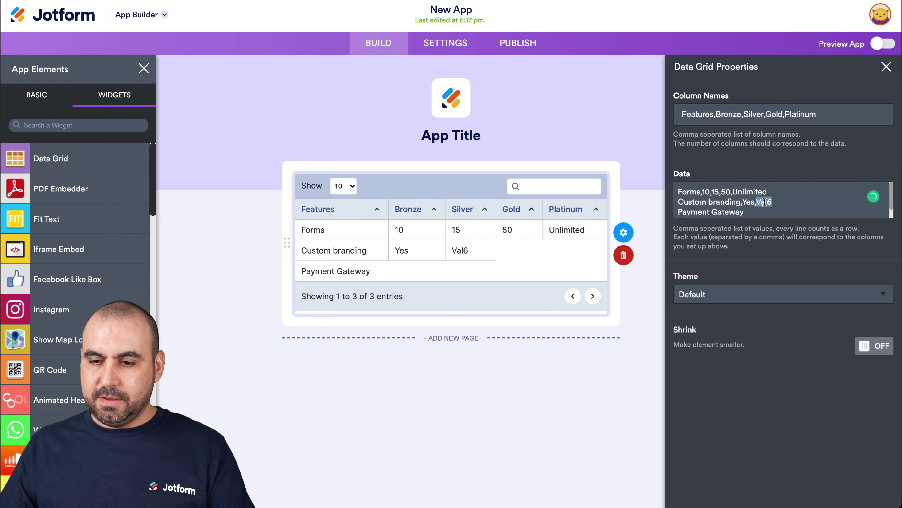
double_click(750, 202)
text(No)
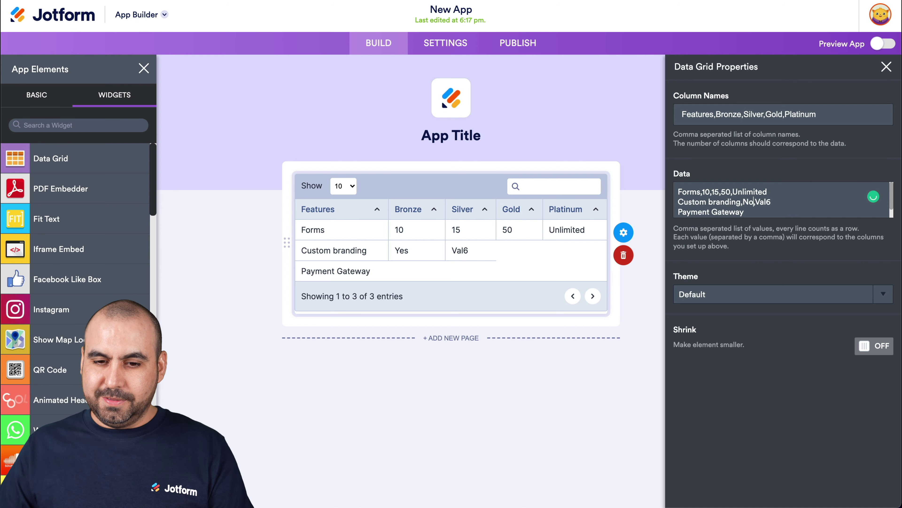
double_click(764, 201)
text(No,)
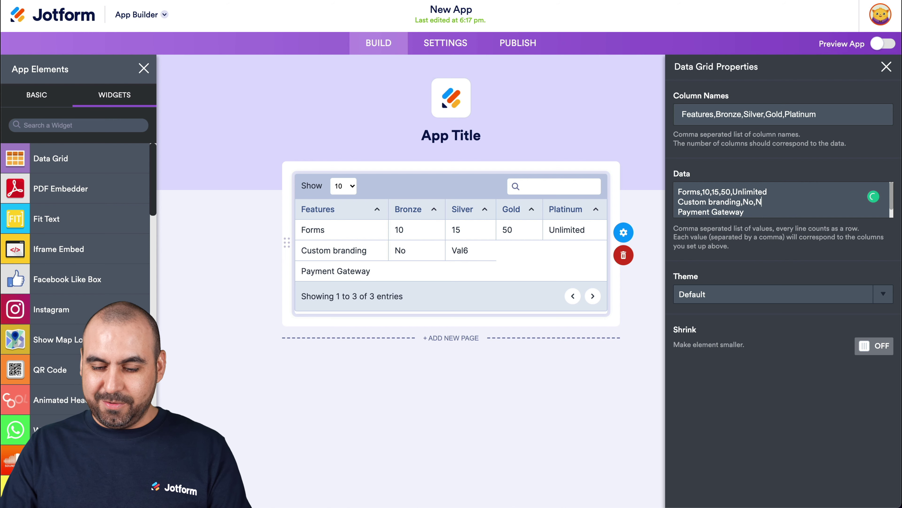
text(yes,ye)
text(s)
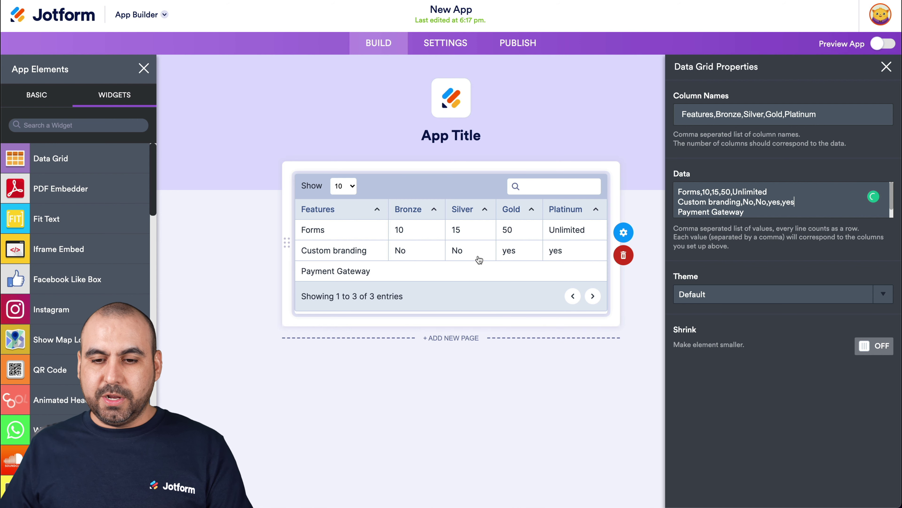
- Add Payment Gateway values No, No, Yes, yes
click(756, 214)
text(,)
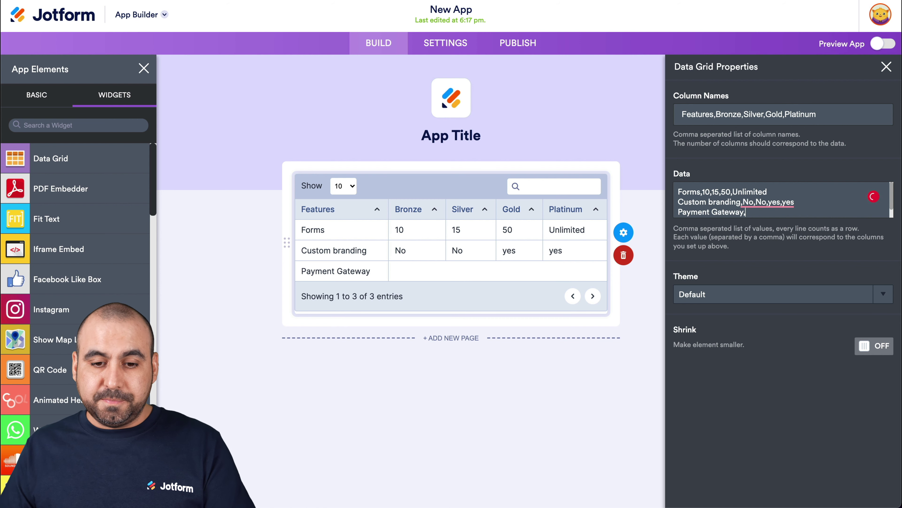
text(No,No,Yes,yes)
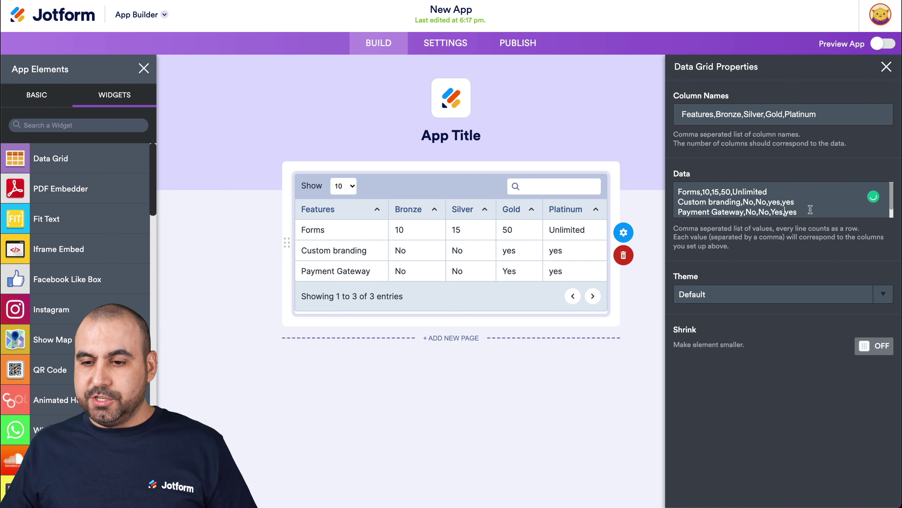
double_click(793, 210)
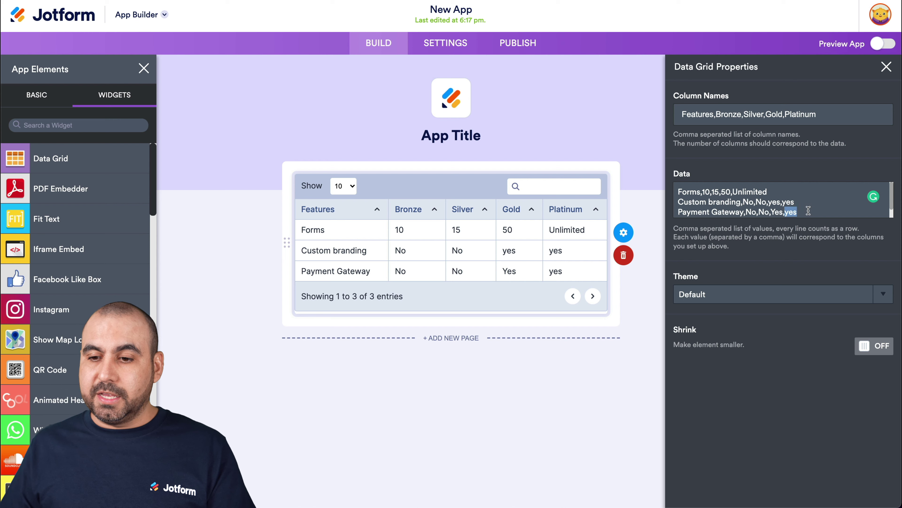
- Replace the Gold and Platinum yes values with ✅ emoji, pasting it across rows
key(ctrl+super+space)
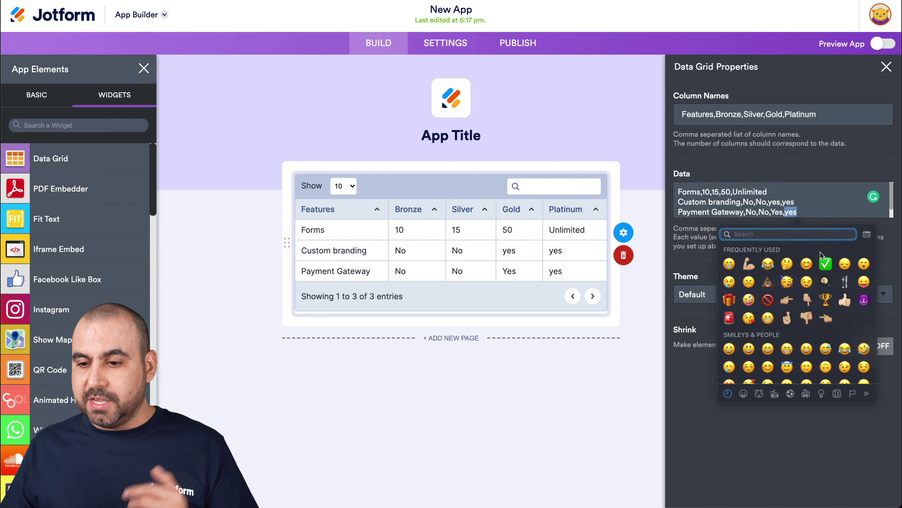
click(822, 263)
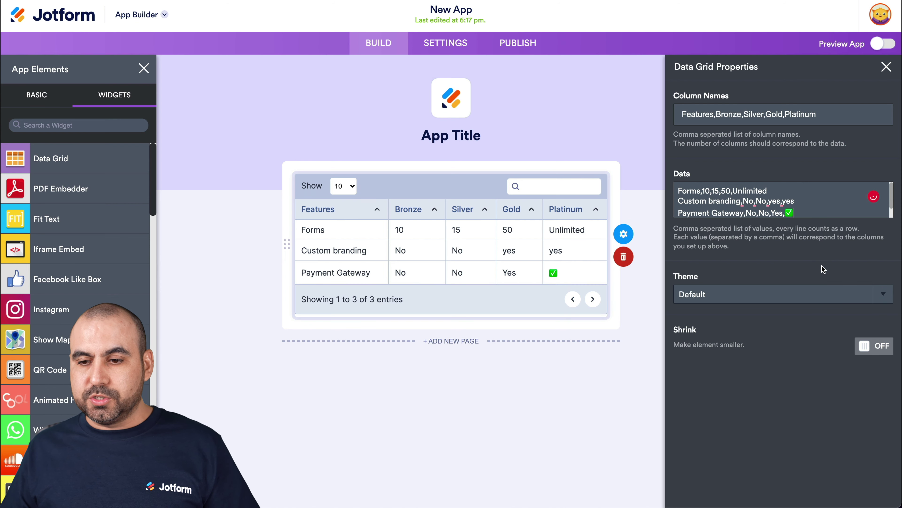
scroll(793, 213, down, 1)
double_click(787, 202)
key(ctrl+c)
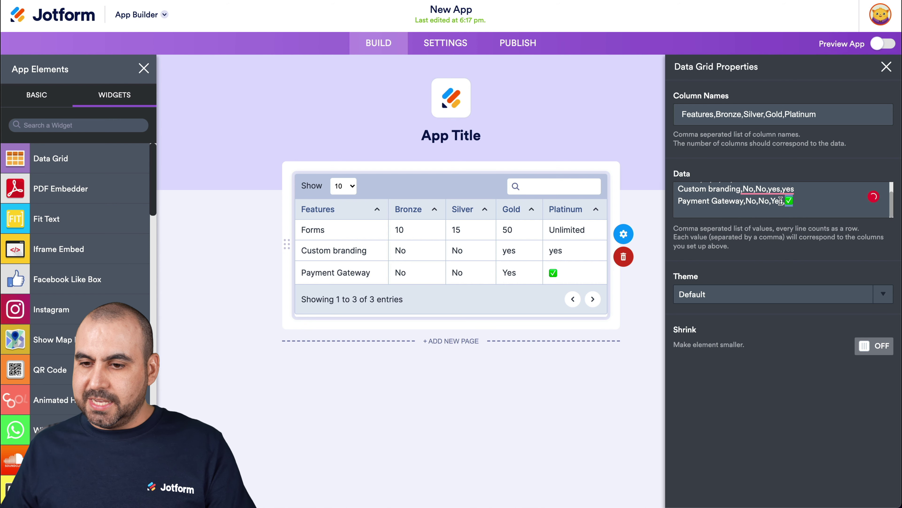
click(774, 201)
key(ctrl+v)
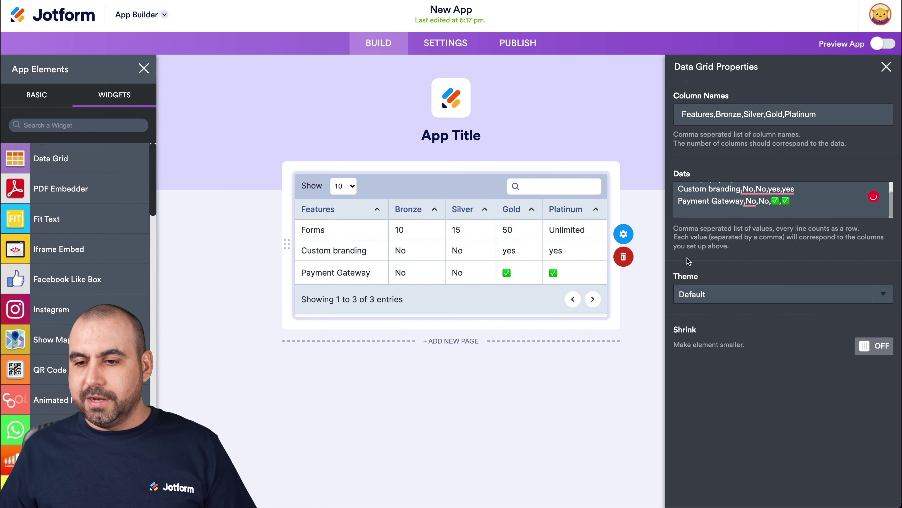
double_click(781, 188)
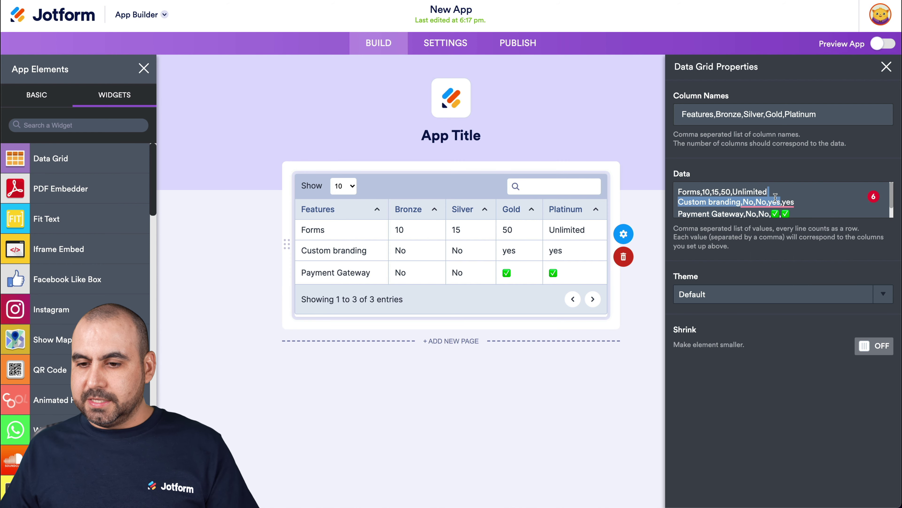
double_click(775, 202)
key(ctrl+v)
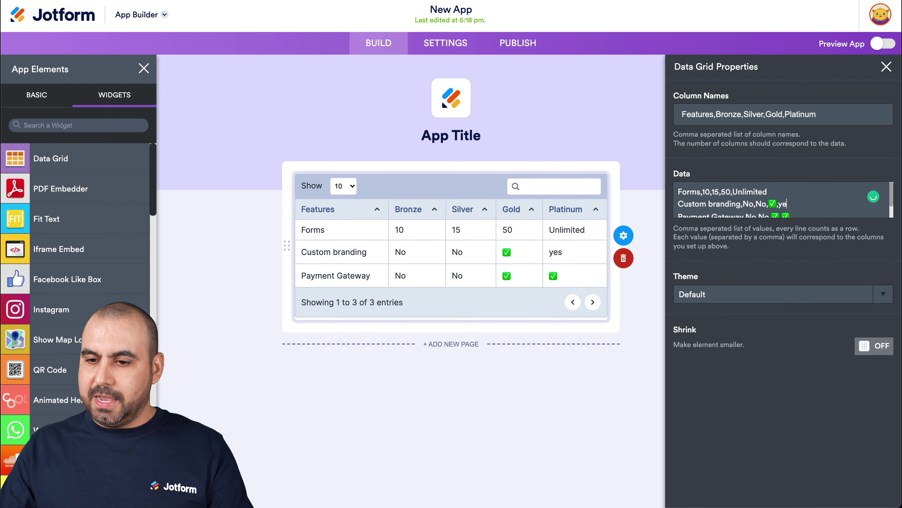
key(BackSpace)
key(BackSpace)
key(ctrl+v)
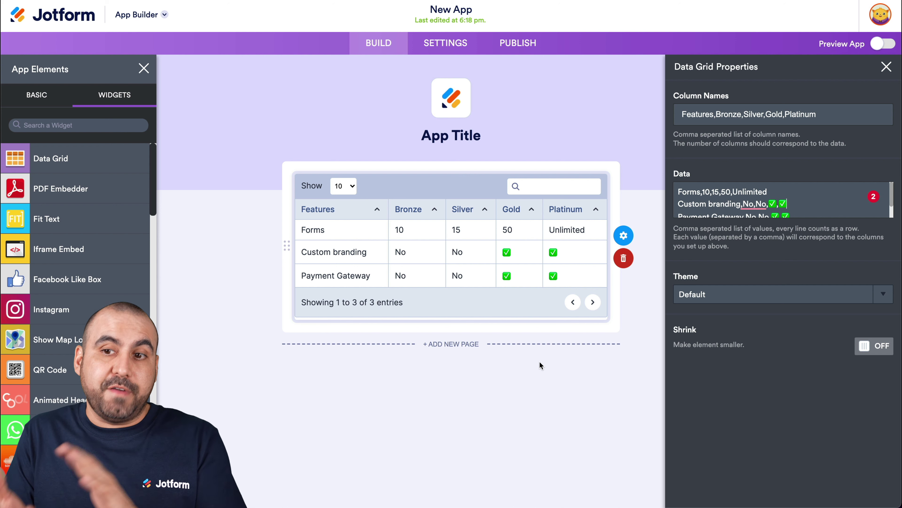
- Close the Data Grid properties, preview the app on a phone, then exit the preview
click(884, 44)
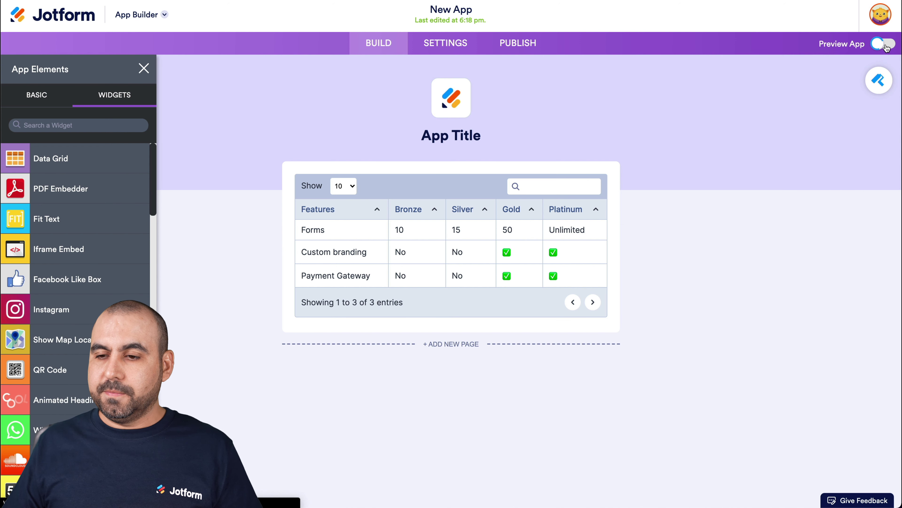
click(884, 45)
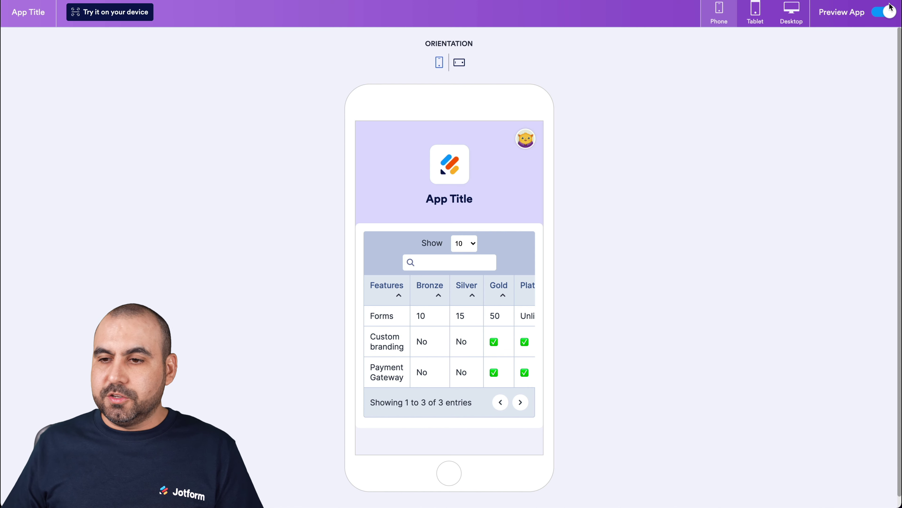
click(876, 13)
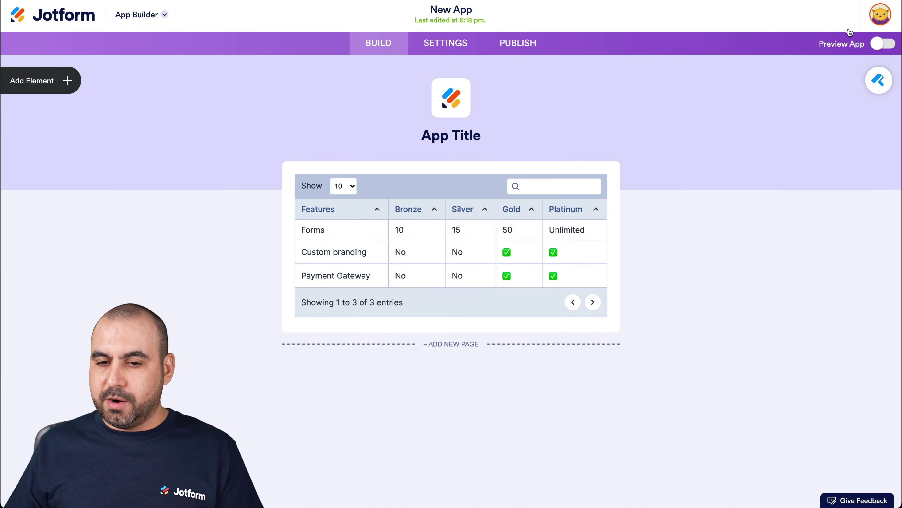
- Delete the Platinum values (Unlimited and two ticks) from each Data line
click(513, 223)
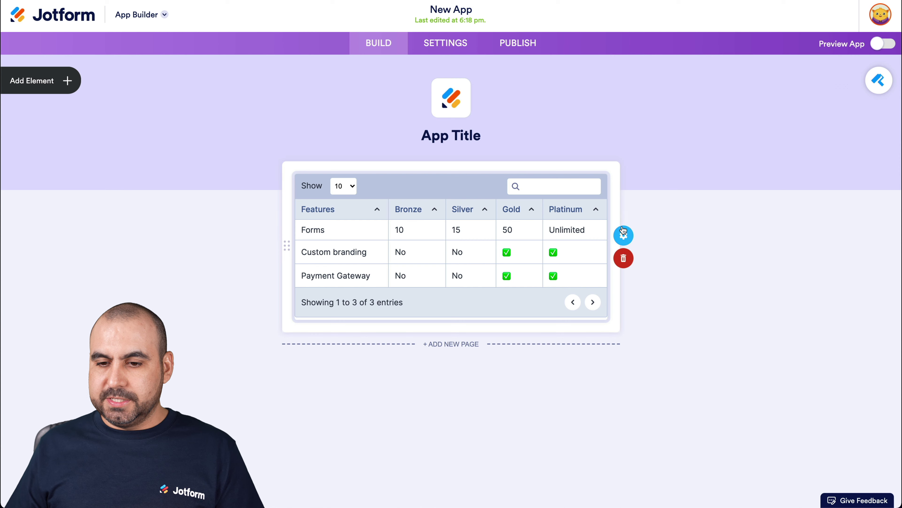
click(623, 235)
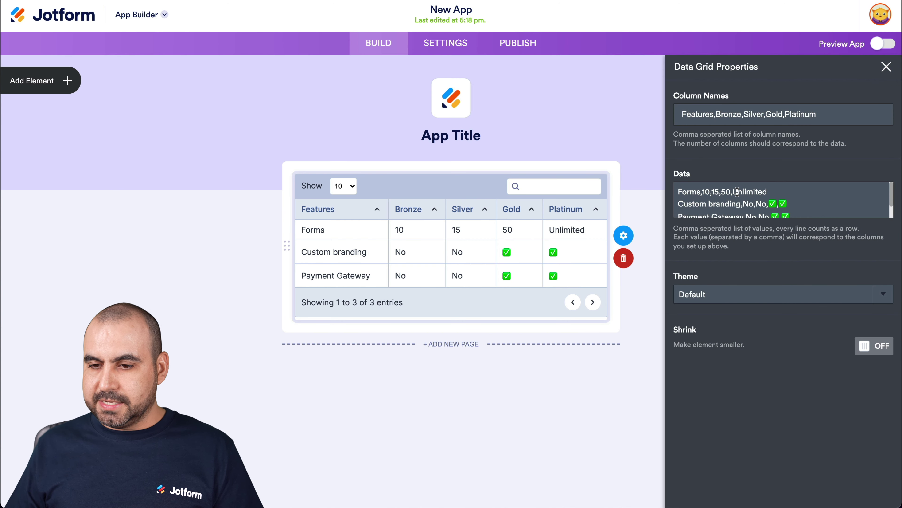
double_click(734, 192)
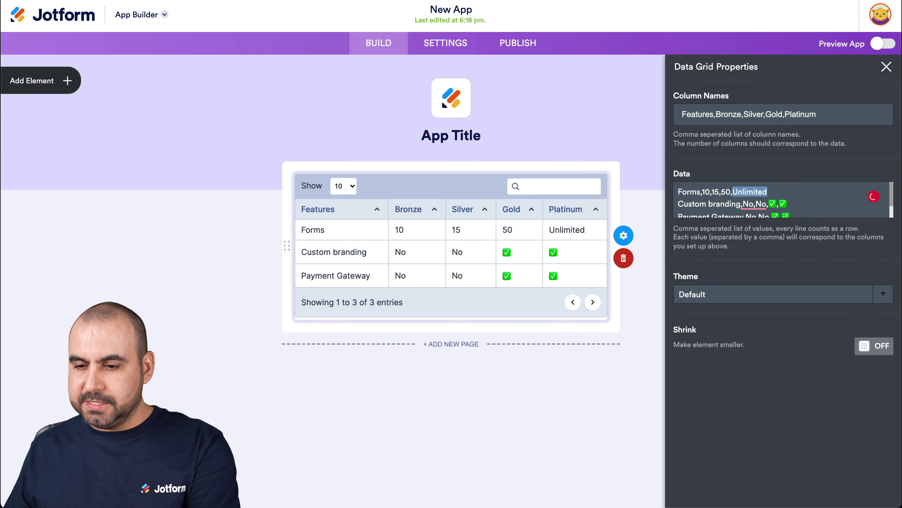
key(BackSpace)
click(779, 202)
key(Delete)
key(BackSpace)
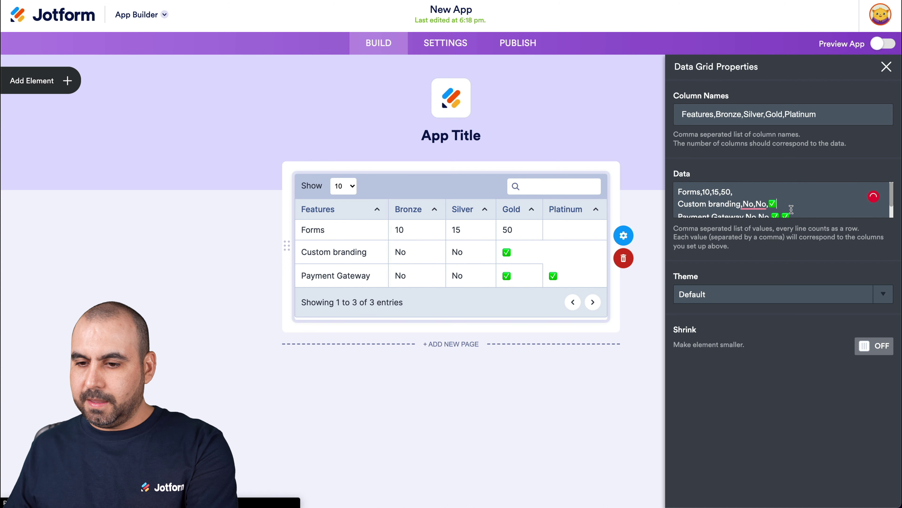
key(Down)
key(Delete)
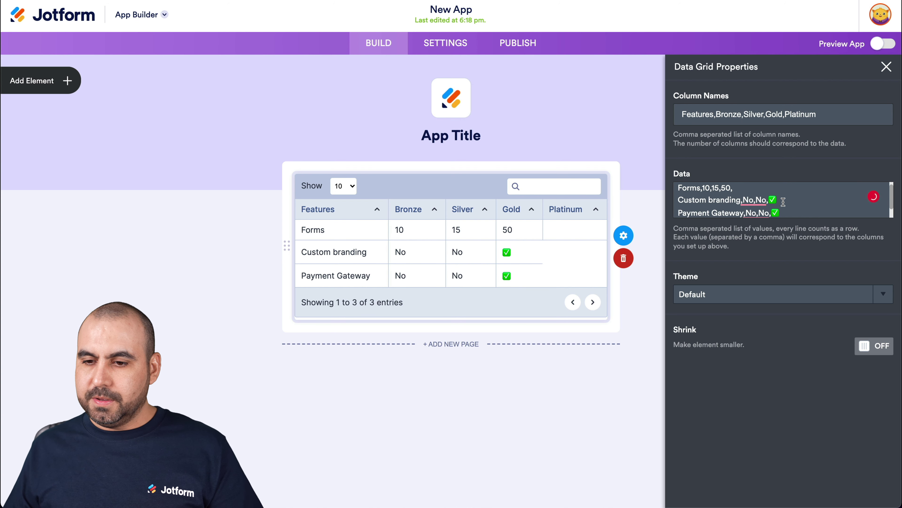
key(BackSpace)
- Remove Platinum from the Column Names, leaving Features, Bronze, Silver, Gold
click(819, 118)
key(BackSpace)
key(BackSpace)
key(BackSpace)
key(BackSpace)
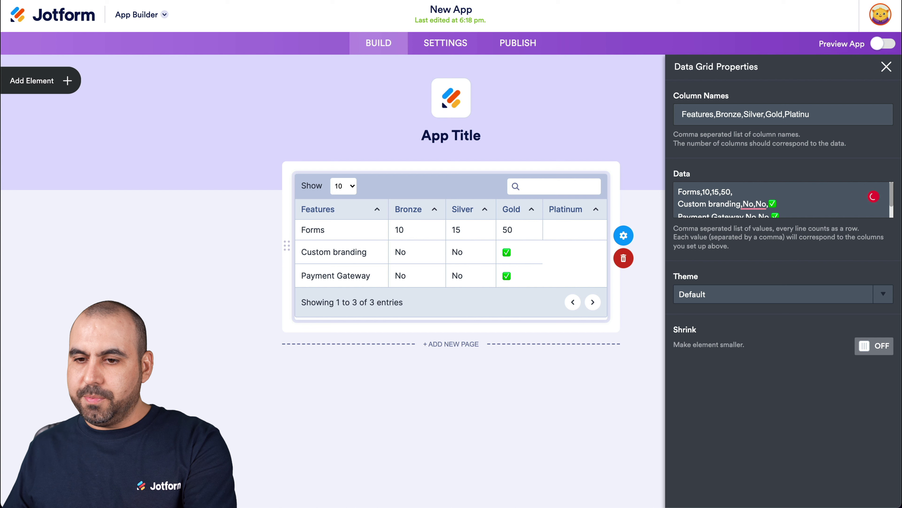
key(BackSpace)
key(BackSpace)
key(BackSpace)
key(BackSpace)
key(BackSpace)
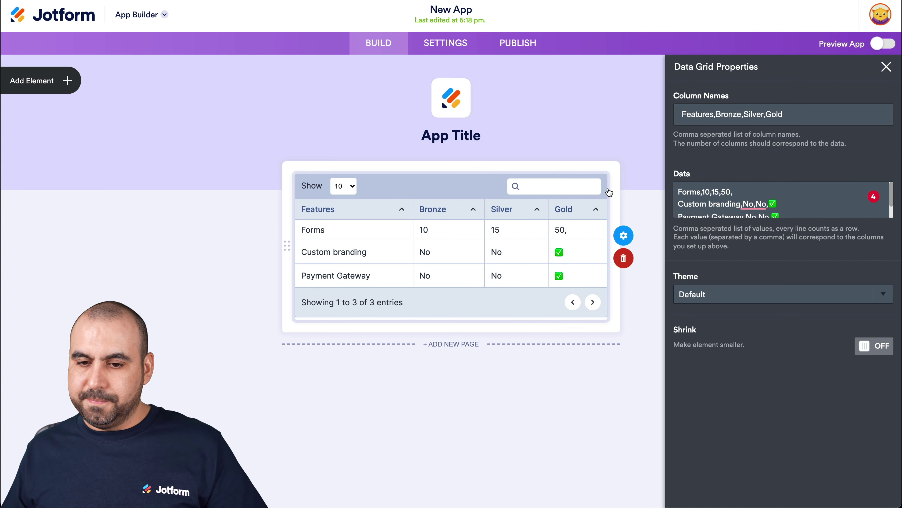
click(612, 146)
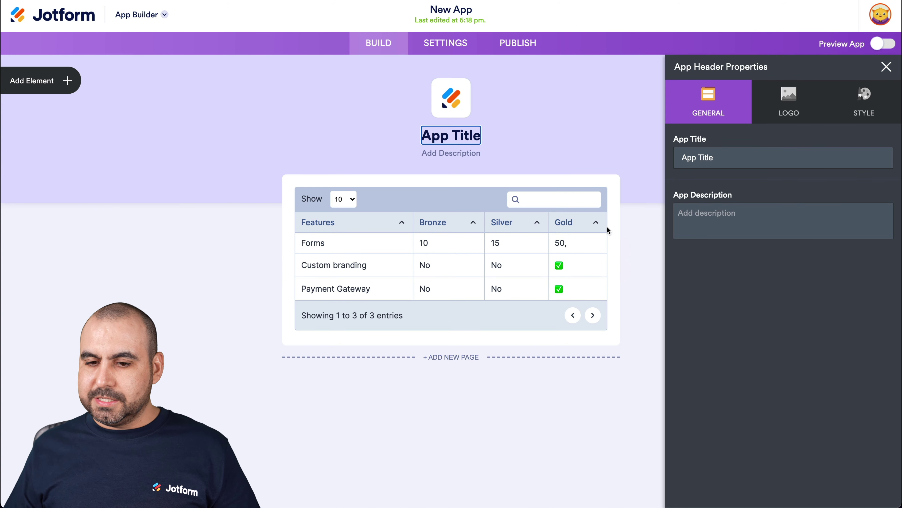
- Remove the stray comma after 50 on the Forms line and close the settings
click(587, 241)
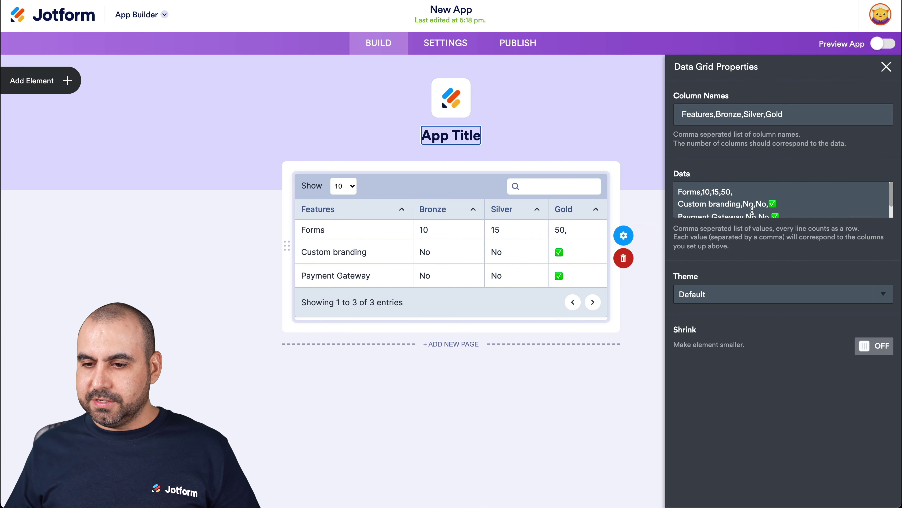
click(742, 192)
key(BackSpace)
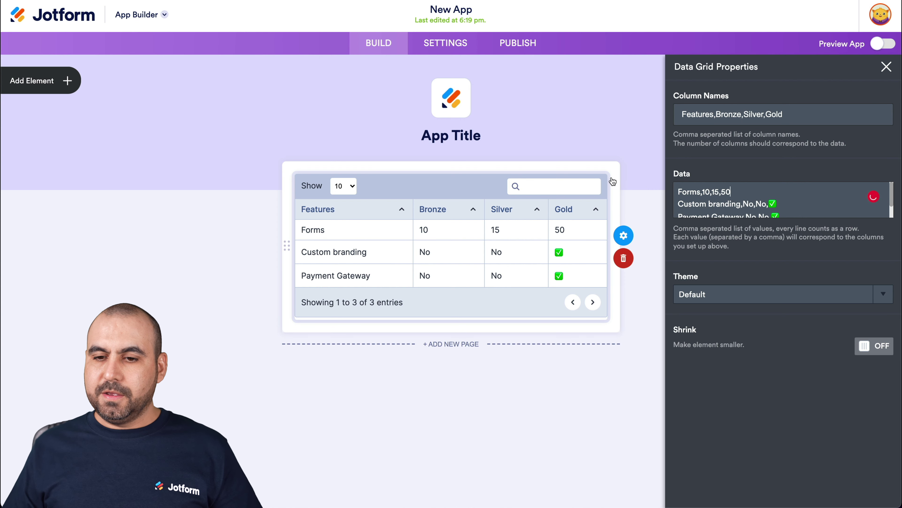
click(653, 188)
click(886, 66)
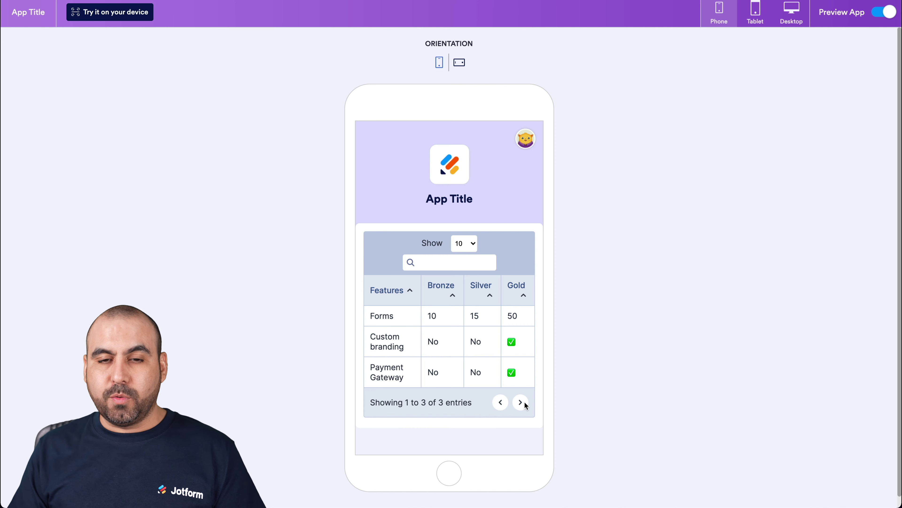
scroll(522, 403, down, 1)
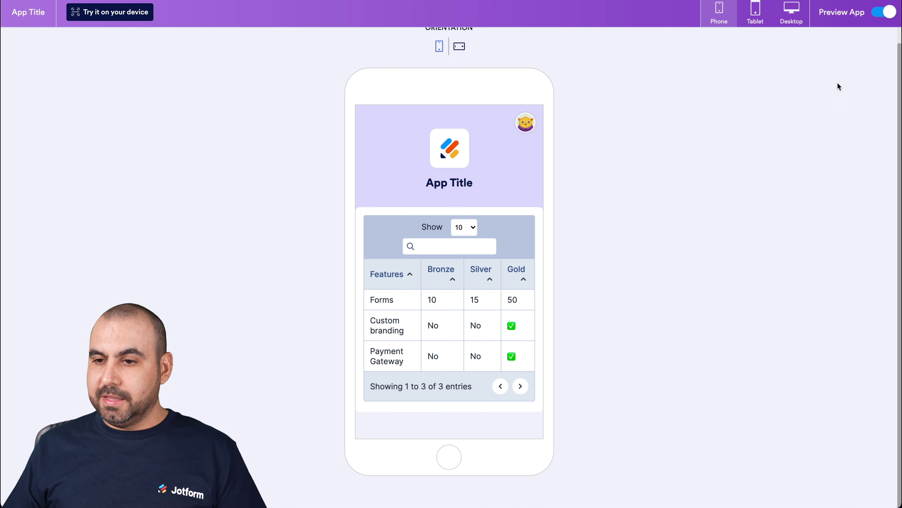
click(879, 17)
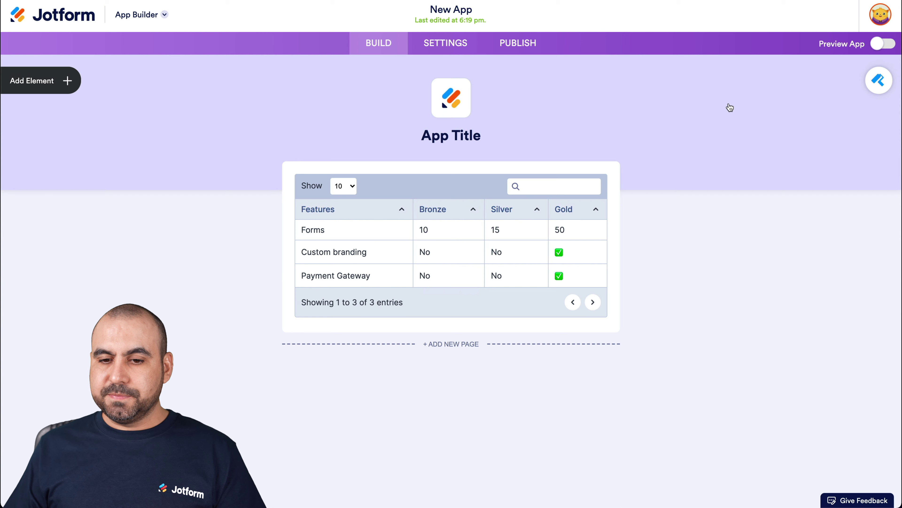
- Turn Shrink on for the pricing table and delete the mistyped 'Platimm' column name
click(623, 236)
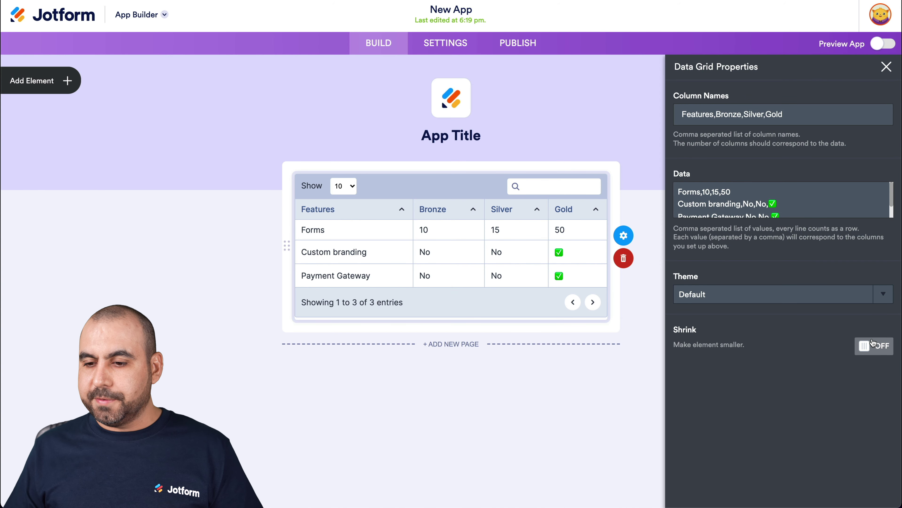
click(876, 346)
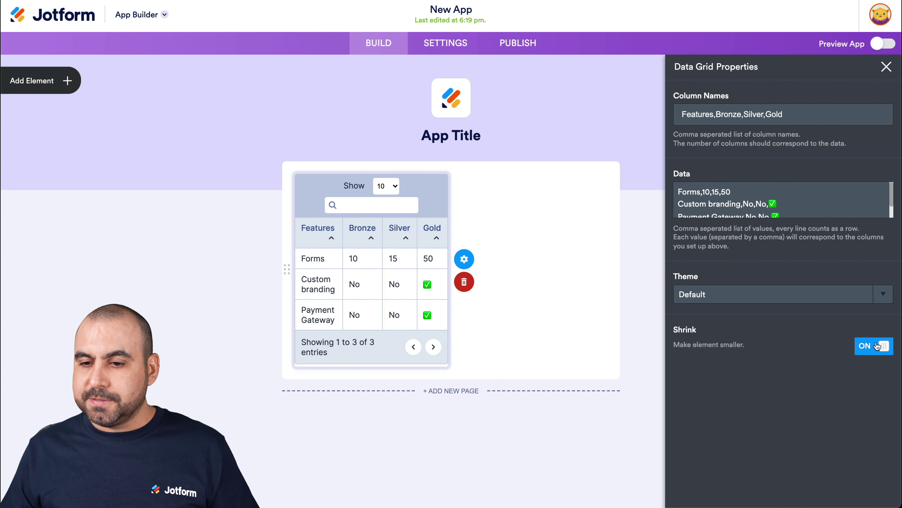
text(Platimm)
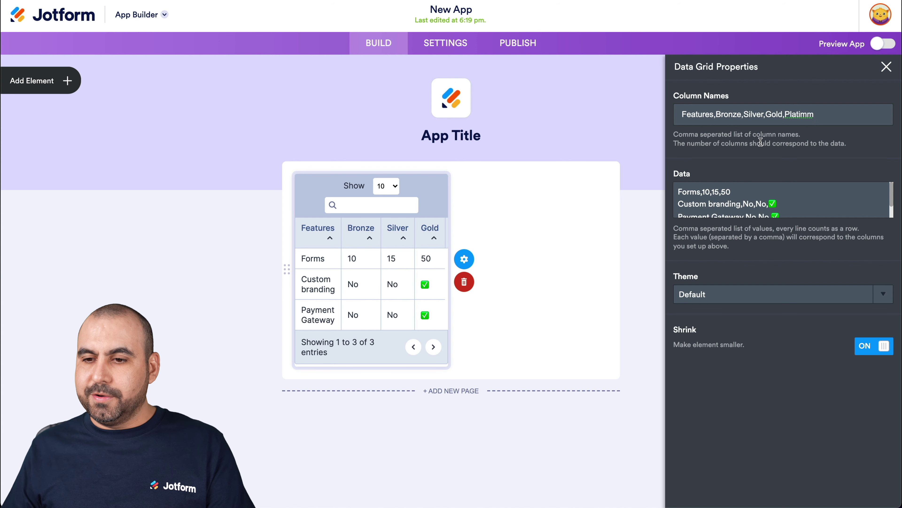
drag(782, 116, 814, 115)
key(BackSpace)
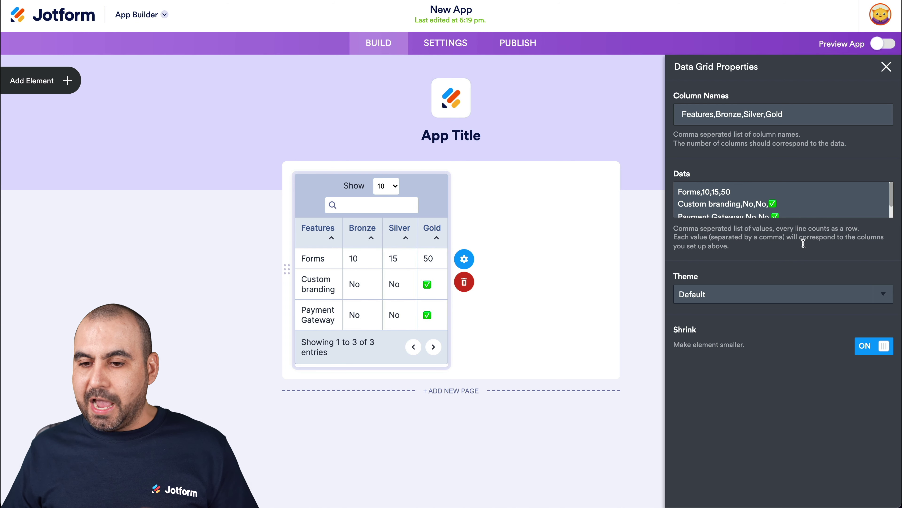
click(743, 298)
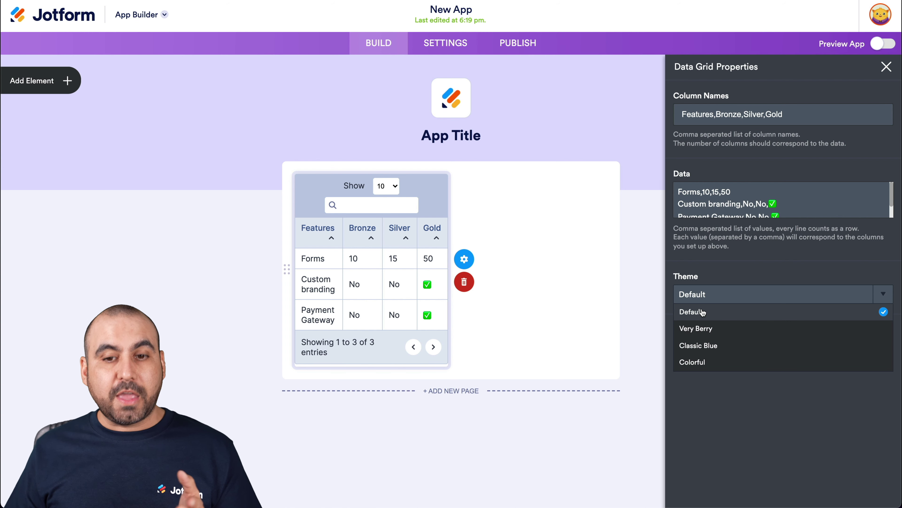
- Turn Shrink off so the table is full width, and preview the Very Berry theme
click(792, 403)
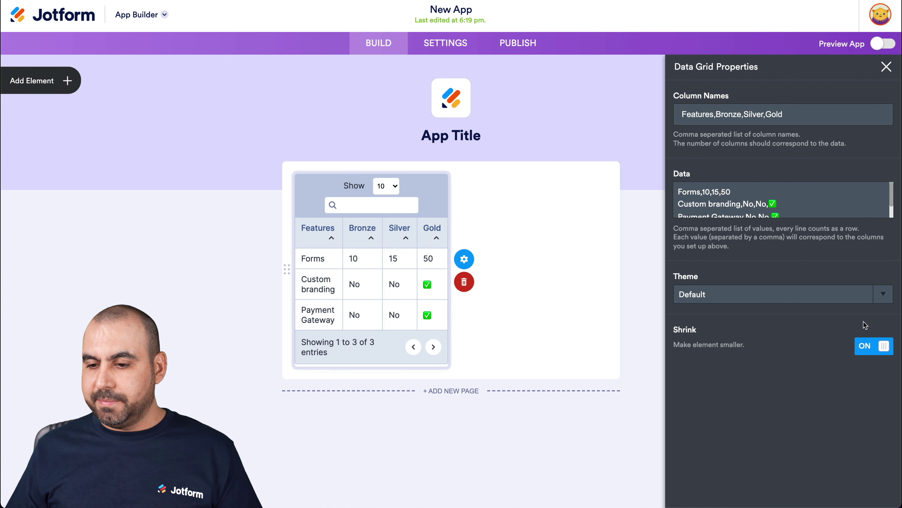
click(867, 349)
click(743, 294)
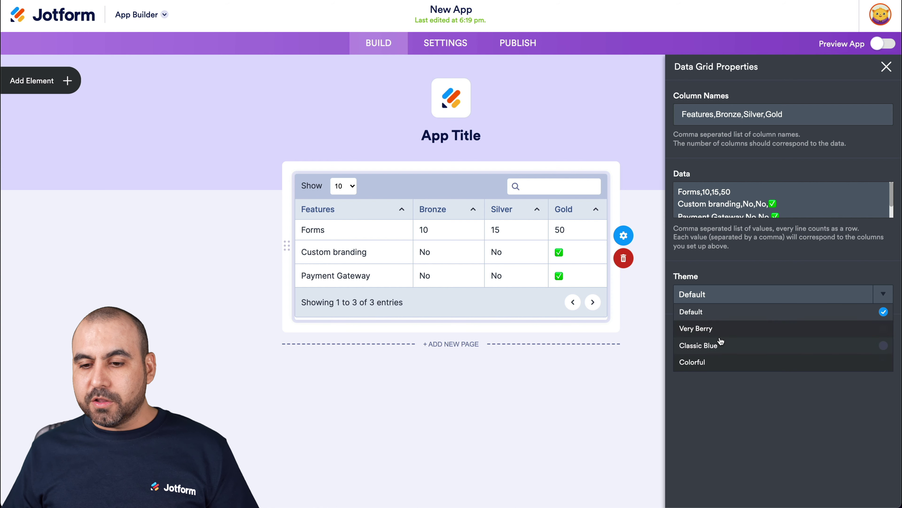
click(712, 331)
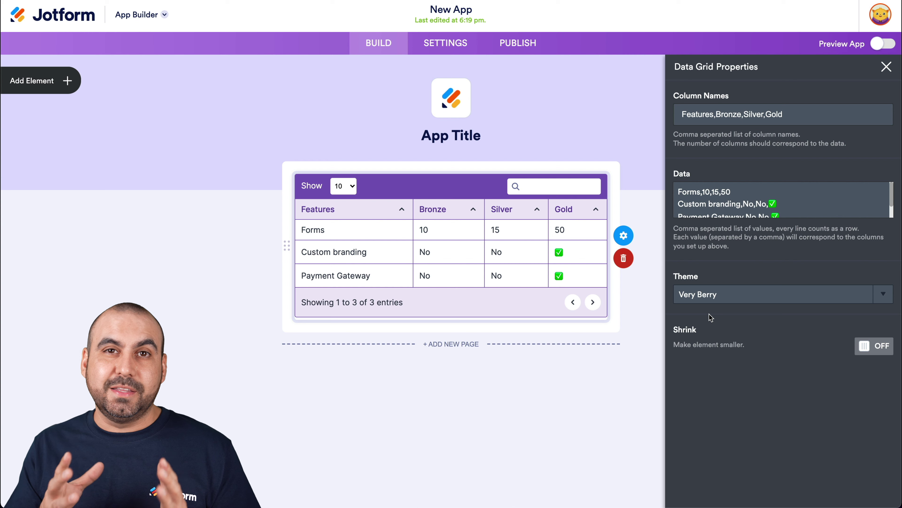
- Try the Classic Blue theme, then apply the Colorful theme to the table
click(727, 297)
click(721, 346)
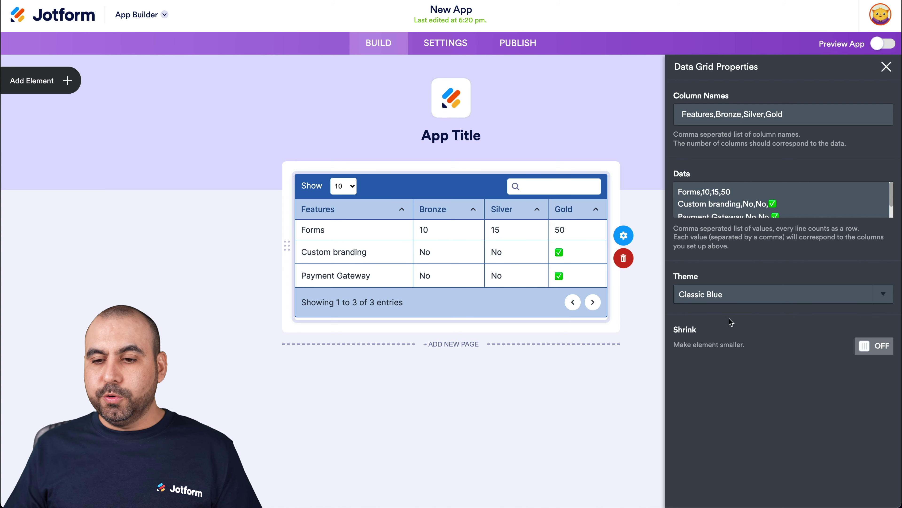
click(736, 299)
click(712, 361)
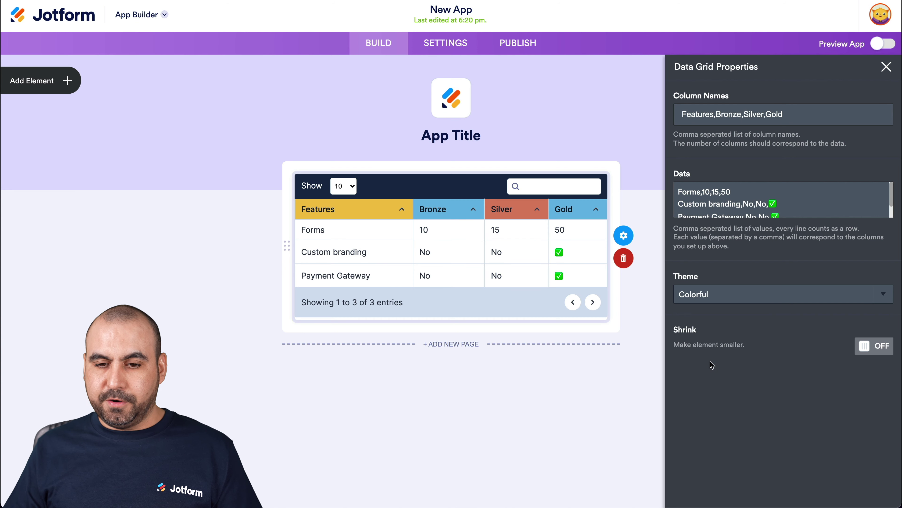